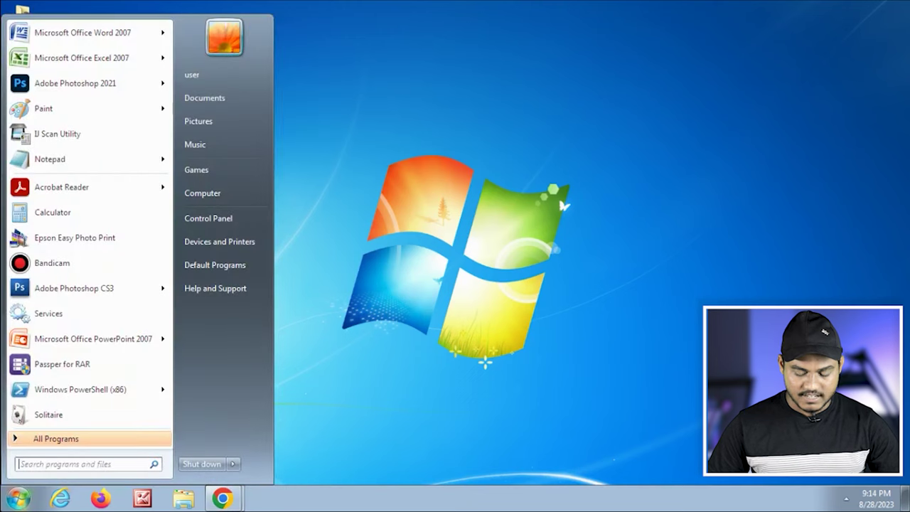
# Open the Services console maximized and widen the Name column beside the Windows service entries.
pyautogui.write('services')
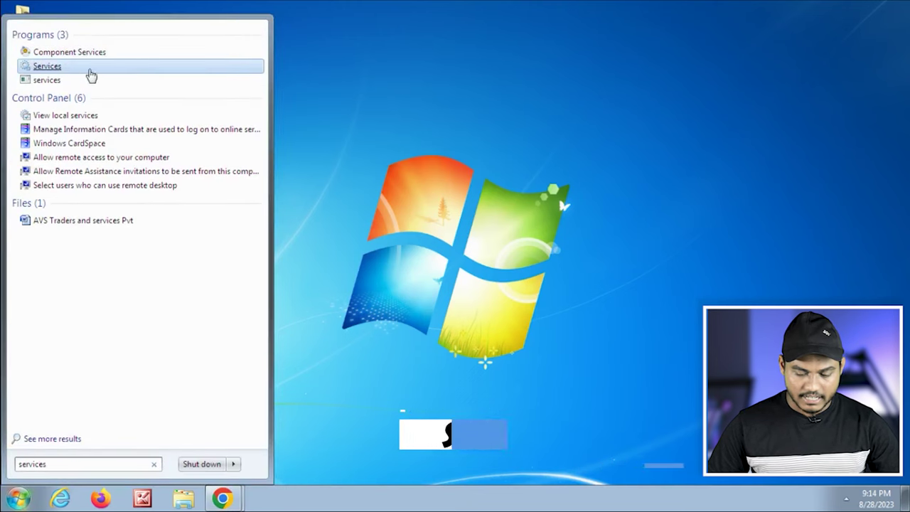
pyautogui.click(205, 68)
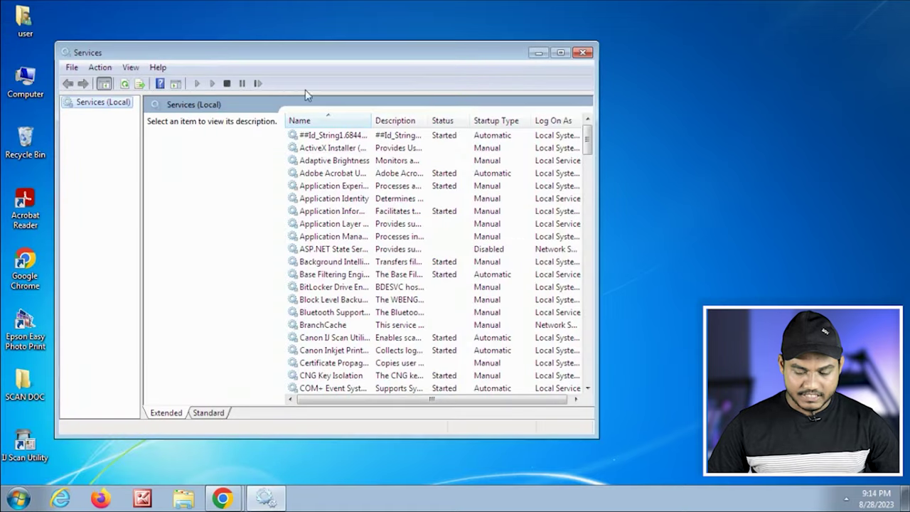
pyautogui.click(559, 53)
pyautogui.click(377, 204)
pyautogui.scroll(-20, 345, 209)
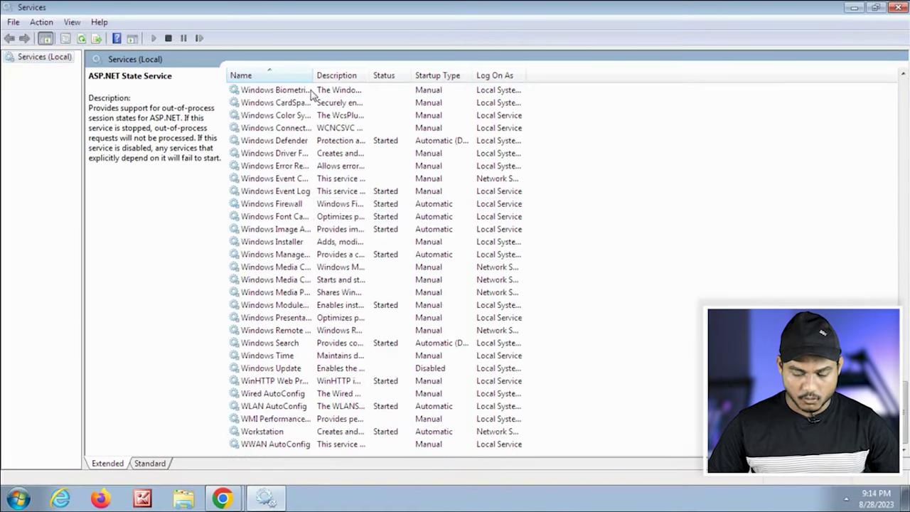
pyautogui.moveTo(313, 75); pyautogui.dragTo(352, 126)
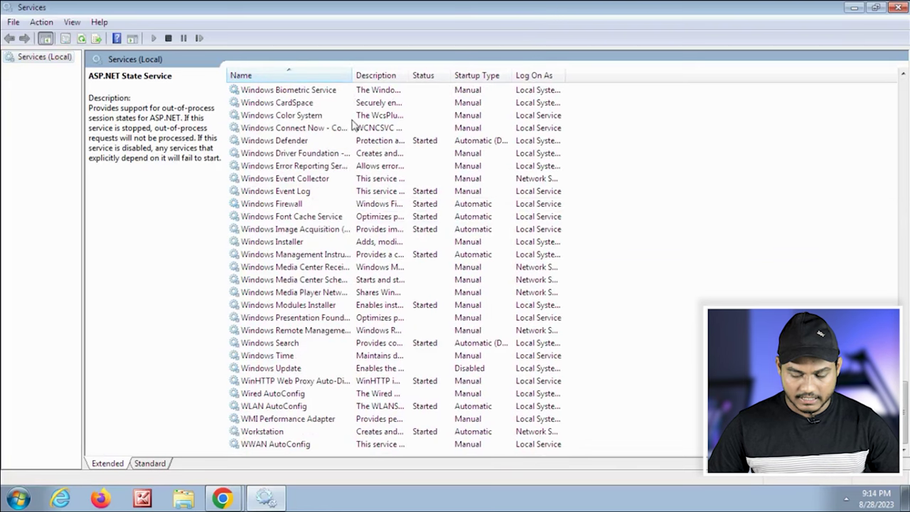
# Set the Windows Event Collector service's startup type to Automatic and start the service.
pyautogui.click(338, 182)
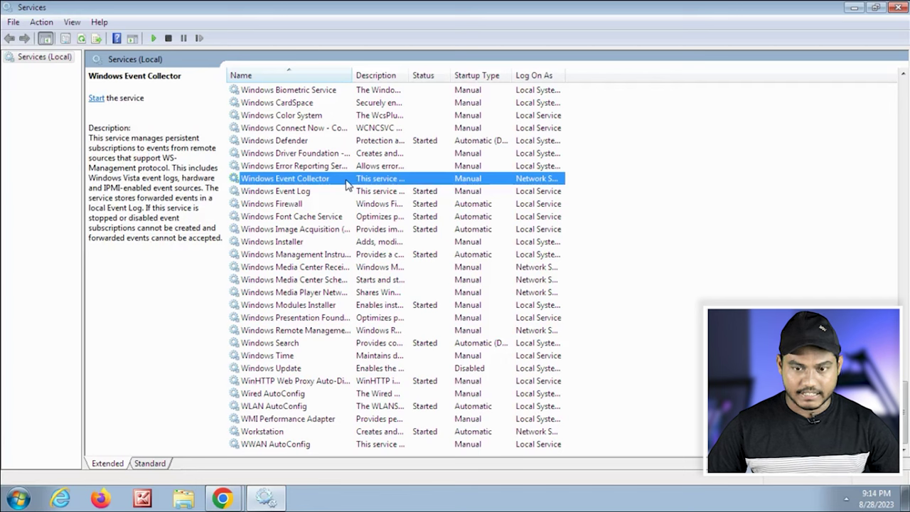
pyautogui.rightClick(348, 183)
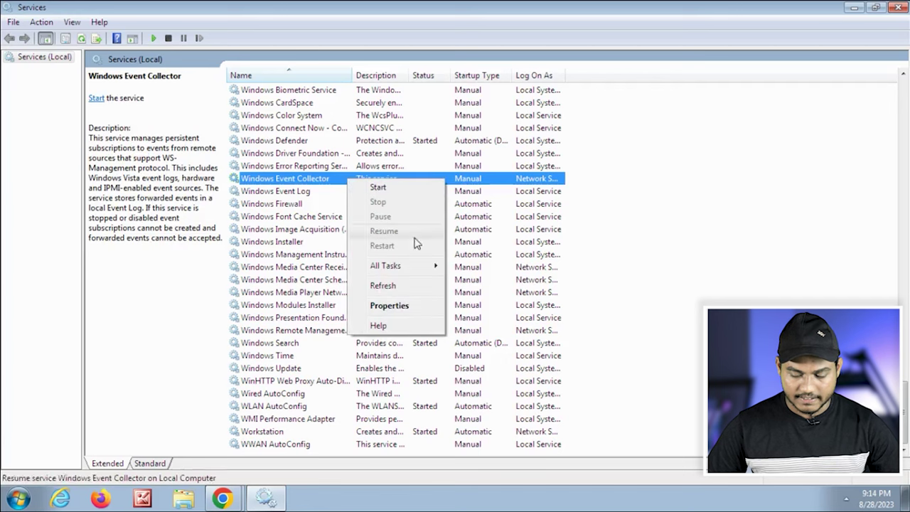
pyautogui.click(403, 305)
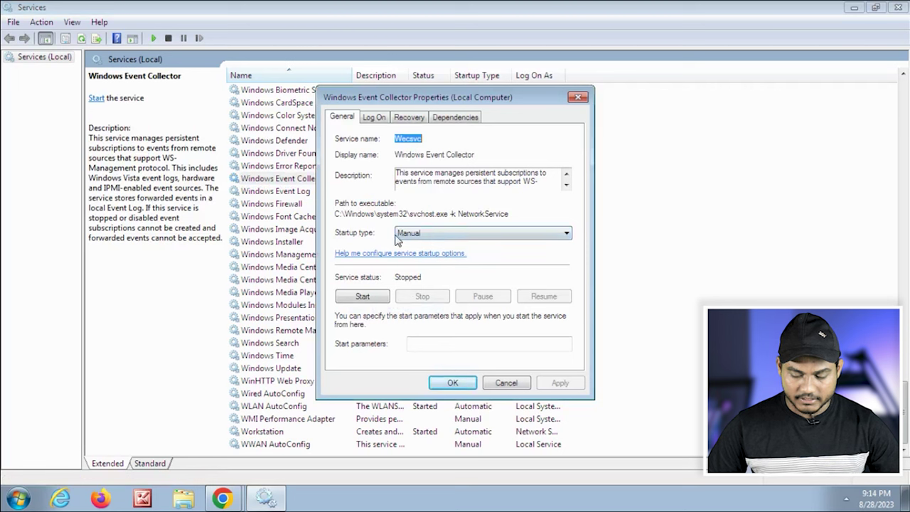
pyautogui.click(496, 239)
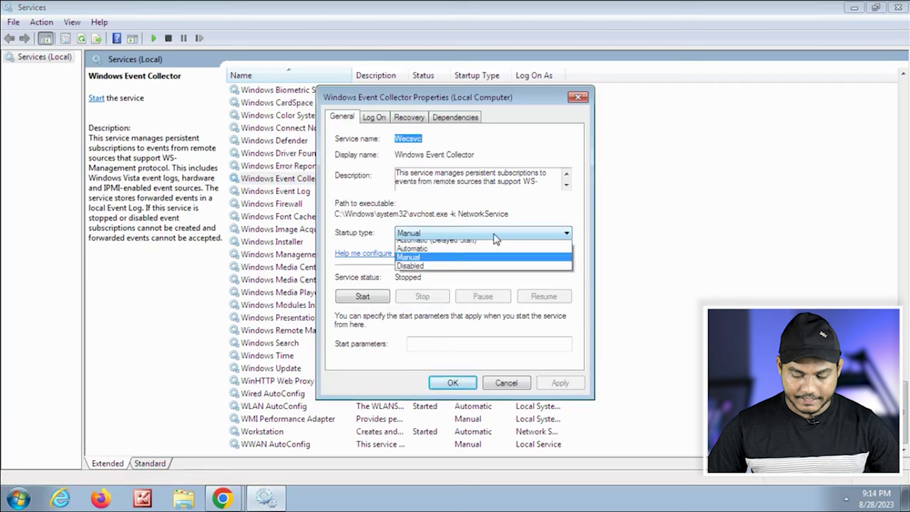
pyautogui.click(495, 254)
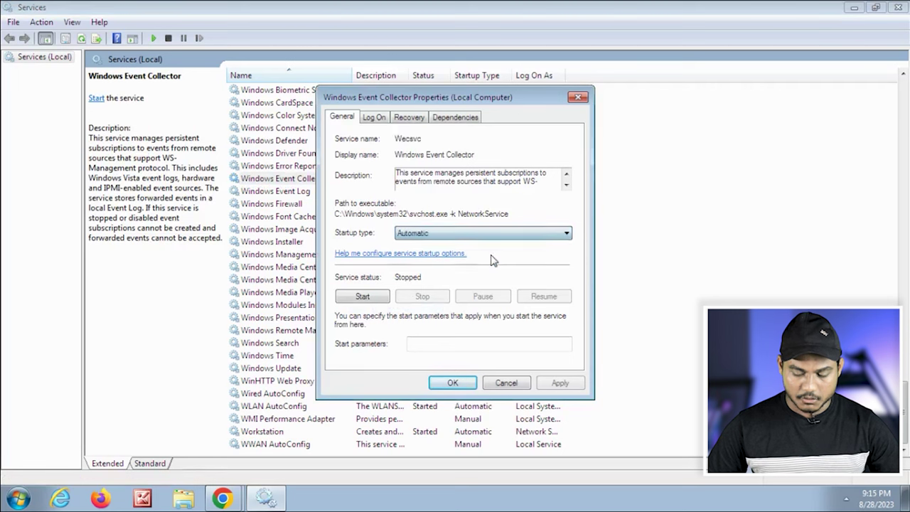
pyautogui.click(376, 299)
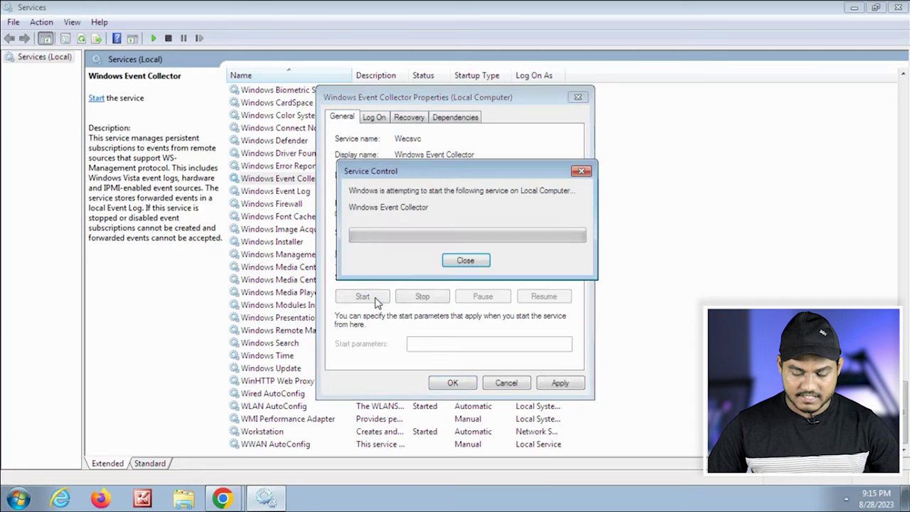
pyautogui.click(560, 383)
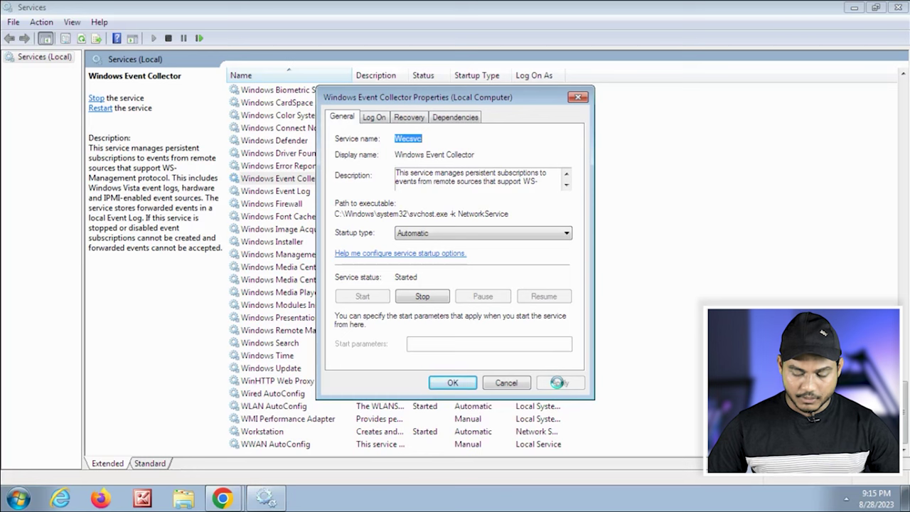
pyautogui.click(460, 384)
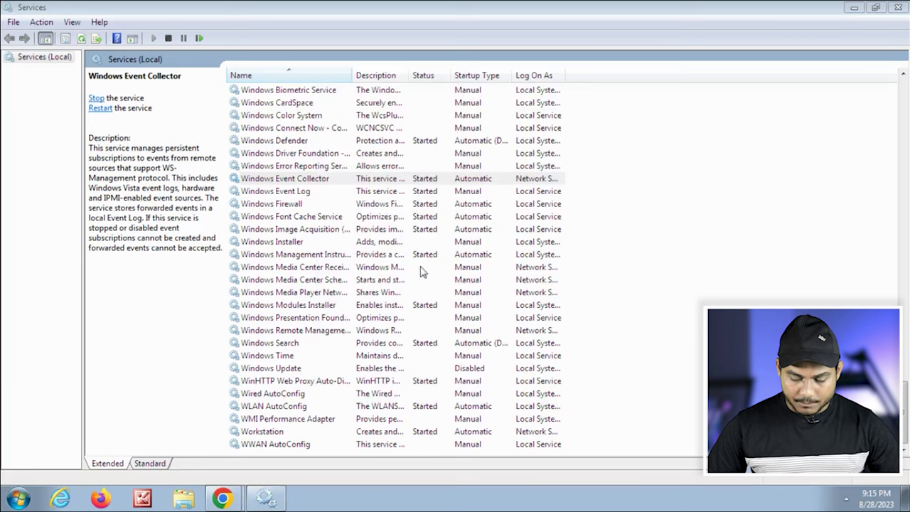
# Set the Windows Event Log service's startup type to Automatic and apply the change.
pyautogui.click(318, 192)
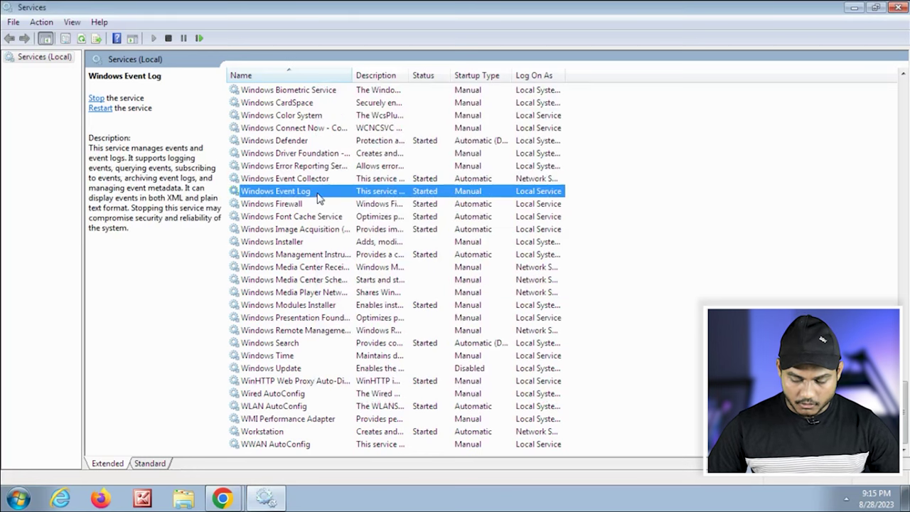
pyautogui.rightClick(320, 195)
pyautogui.click(376, 318)
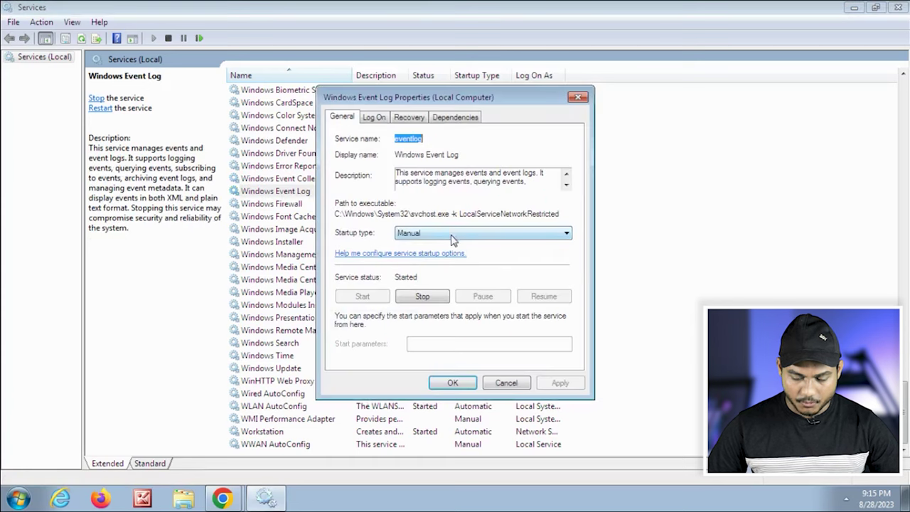
pyautogui.click(488, 237)
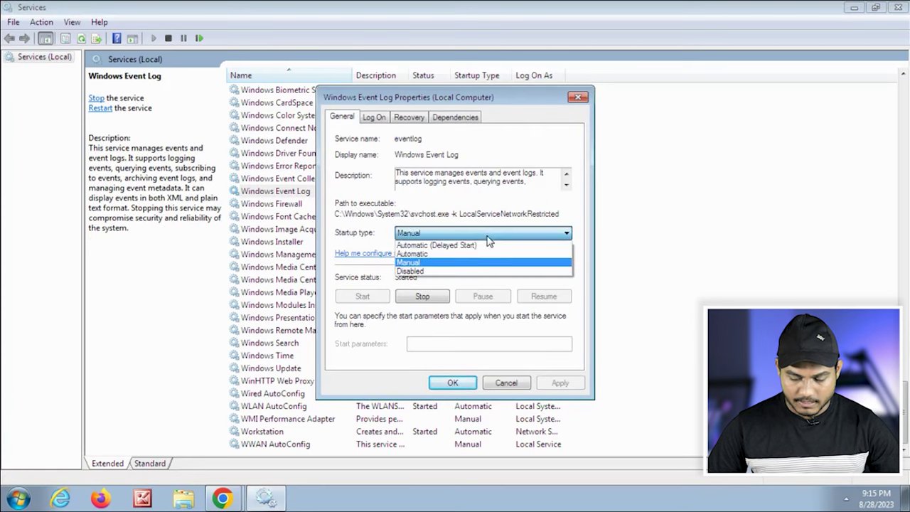
pyautogui.click(472, 255)
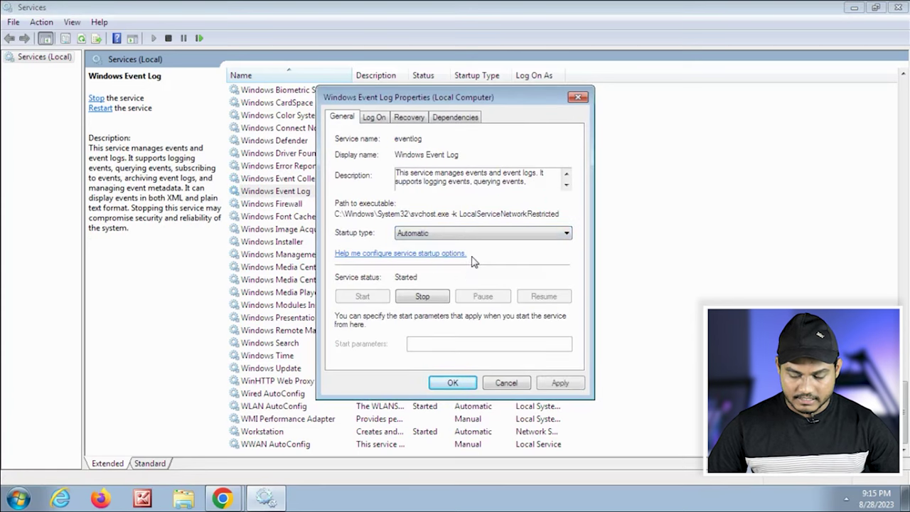
pyautogui.click(559, 384)
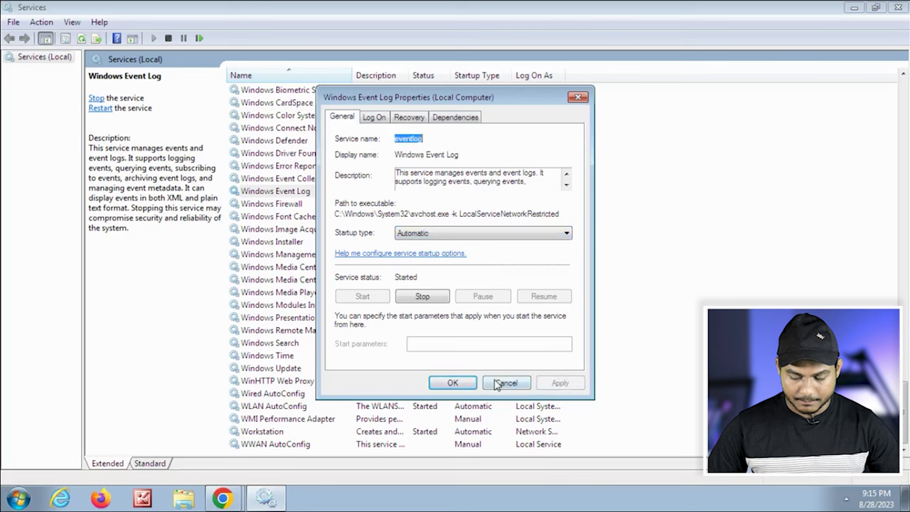
pyautogui.click(455, 384)
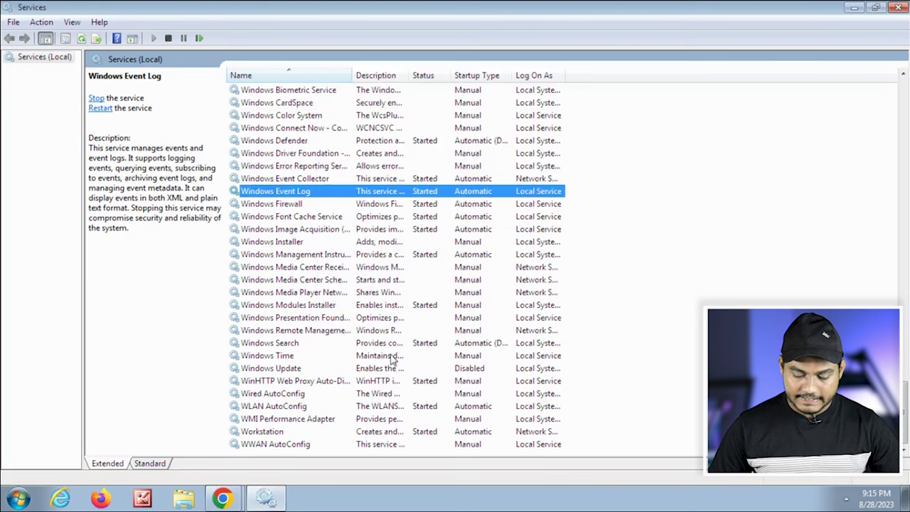
# Set the Windows Update service's startup type to Automatic, start the service, and close the Services console.
pyautogui.click(308, 369)
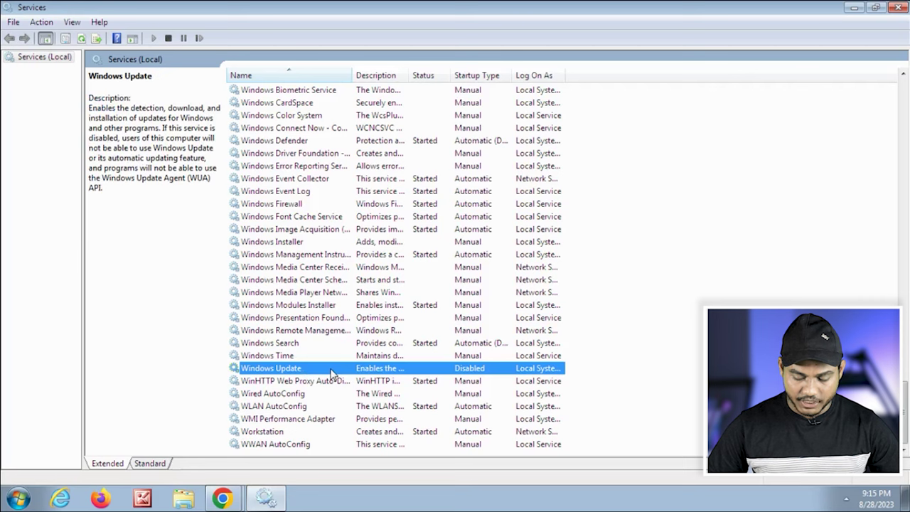
pyautogui.doubleClick(331, 370)
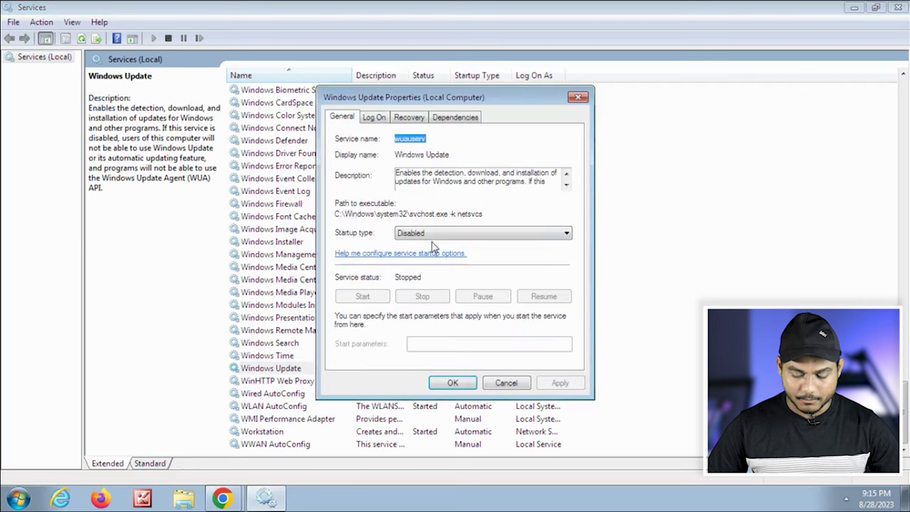
pyautogui.click(496, 235)
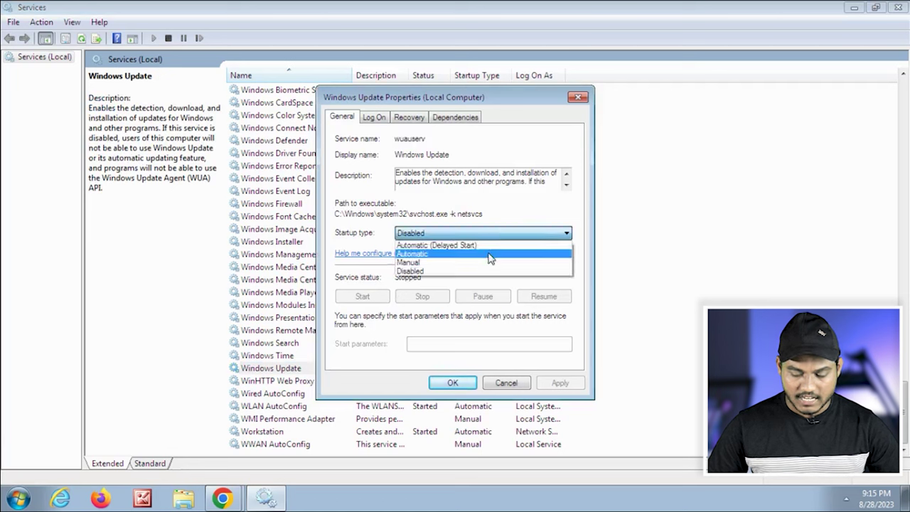
pyautogui.click(491, 257)
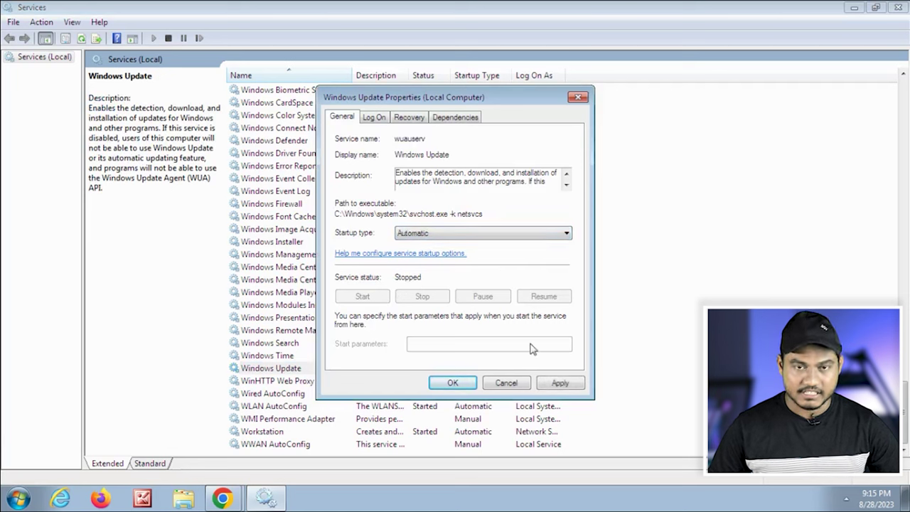
pyautogui.click(560, 383)
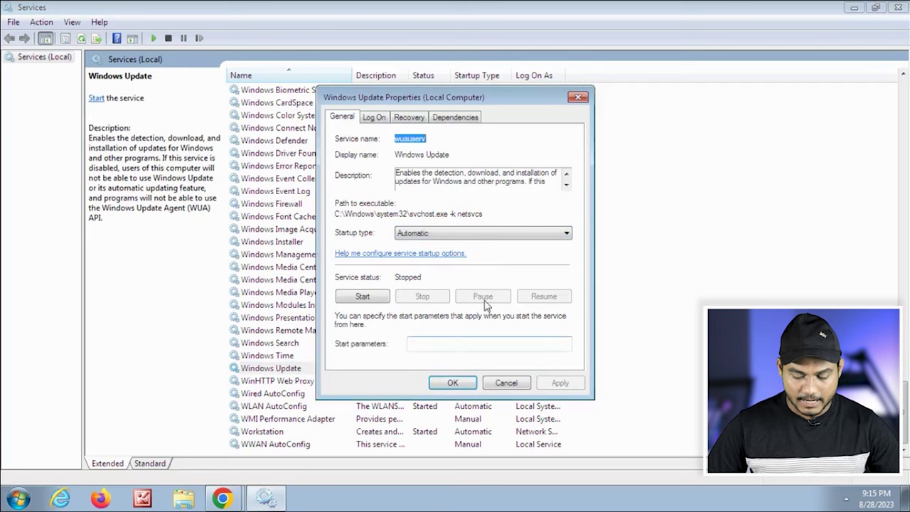
pyautogui.click(364, 297)
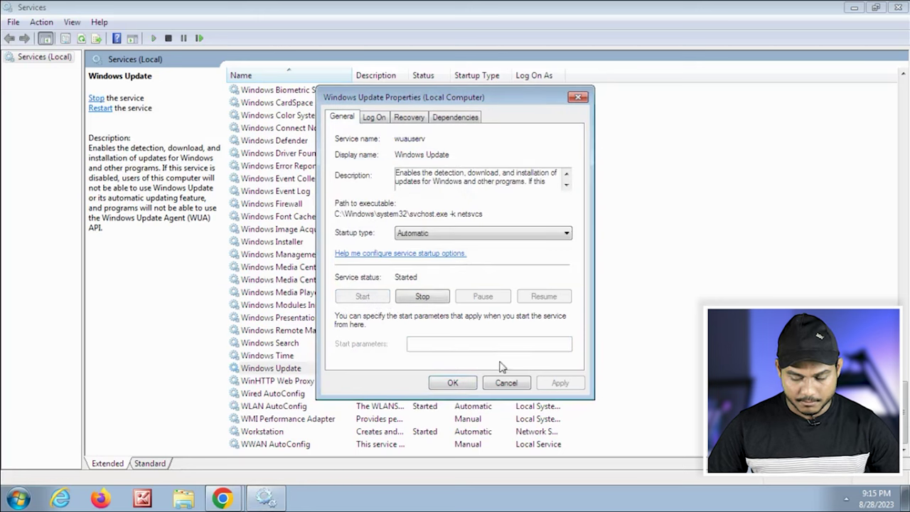
pyautogui.click(453, 384)
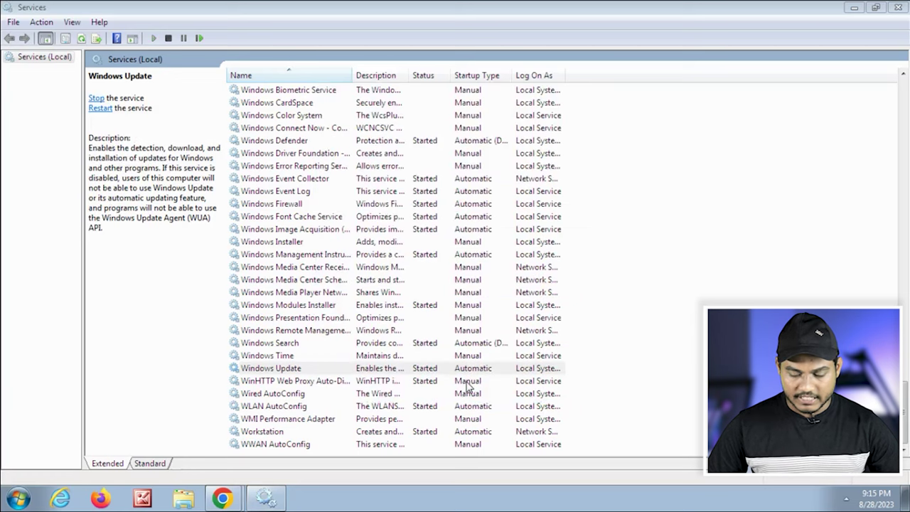
pyautogui.click(901, 8)
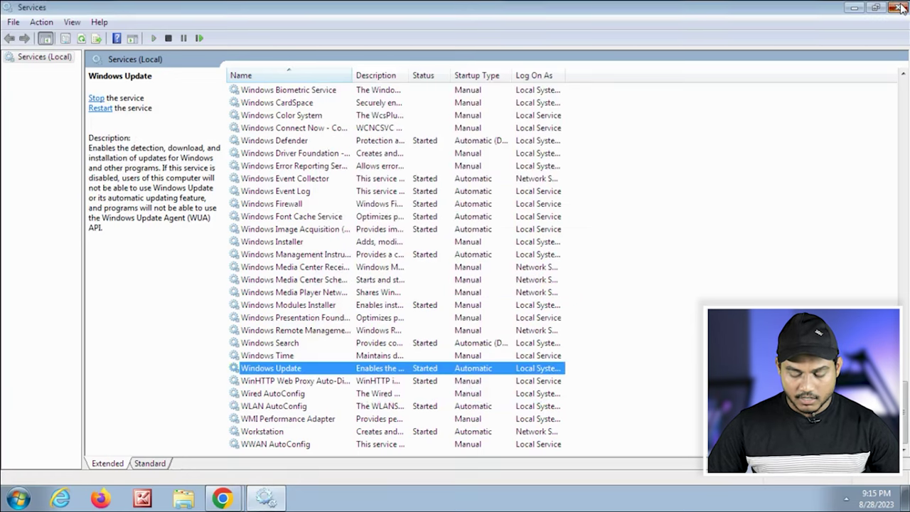
# Open Windows Update in Control Panel and check for updates for the computer.
pyautogui.press('super')
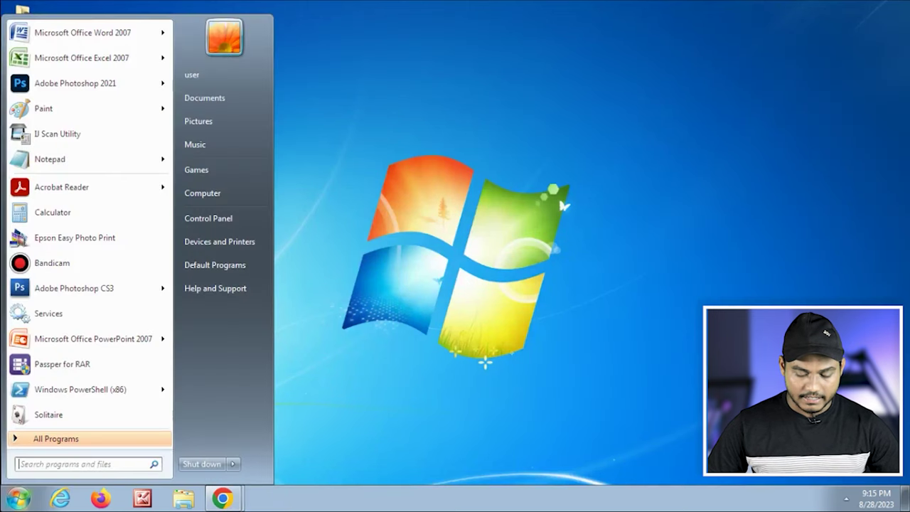
pyautogui.write('windows u')
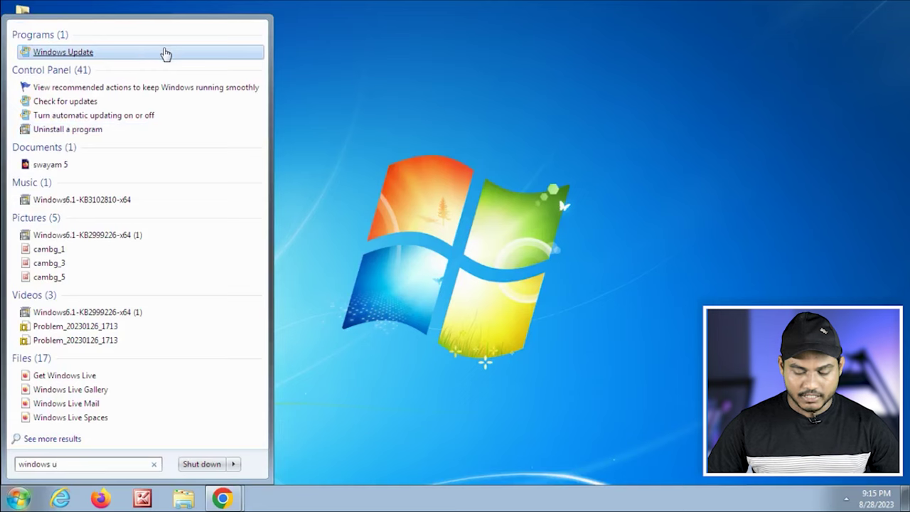
pyautogui.click(163, 53)
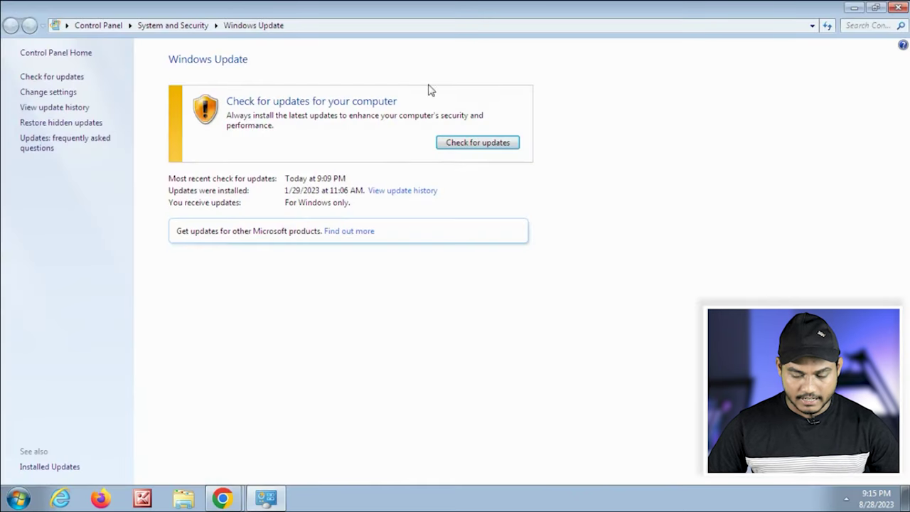
pyautogui.click(492, 143)
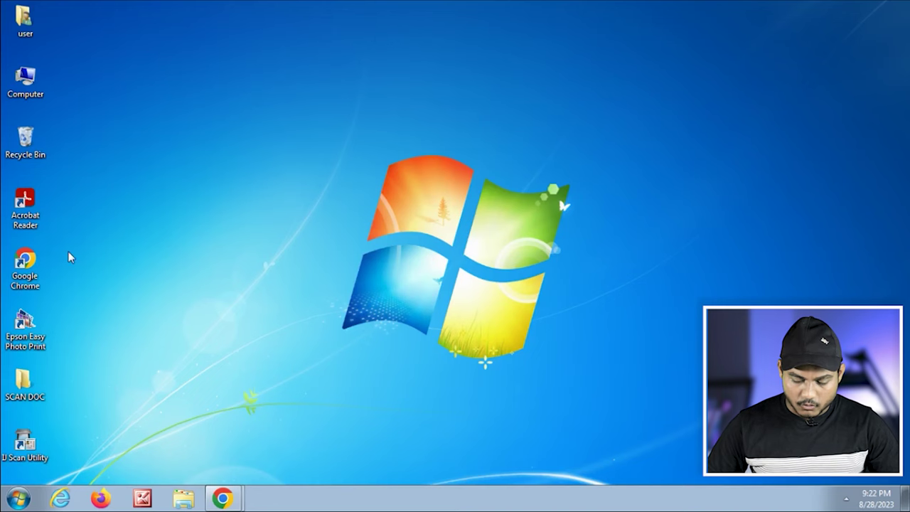
# Open Google Chrome in a maximized window and search Google for "windows 10".
pyautogui.doubleClick(25, 265)
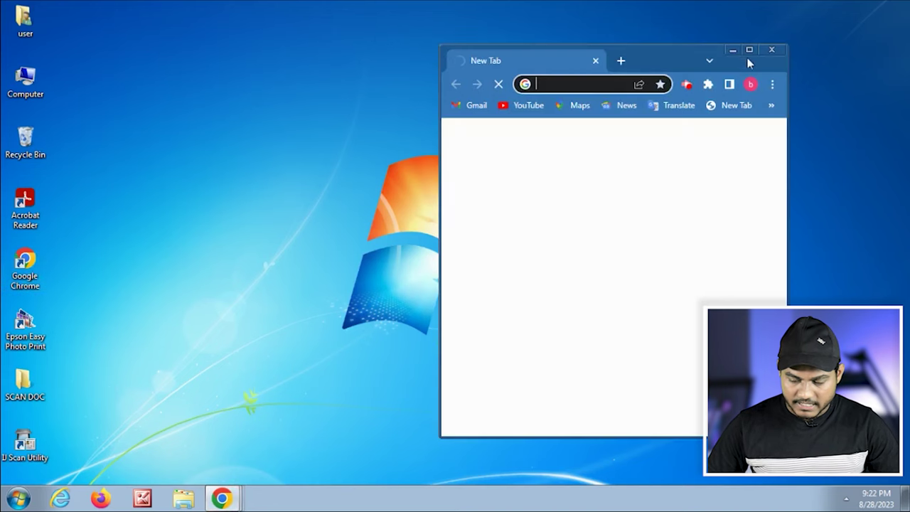
pyautogui.click(749, 49)
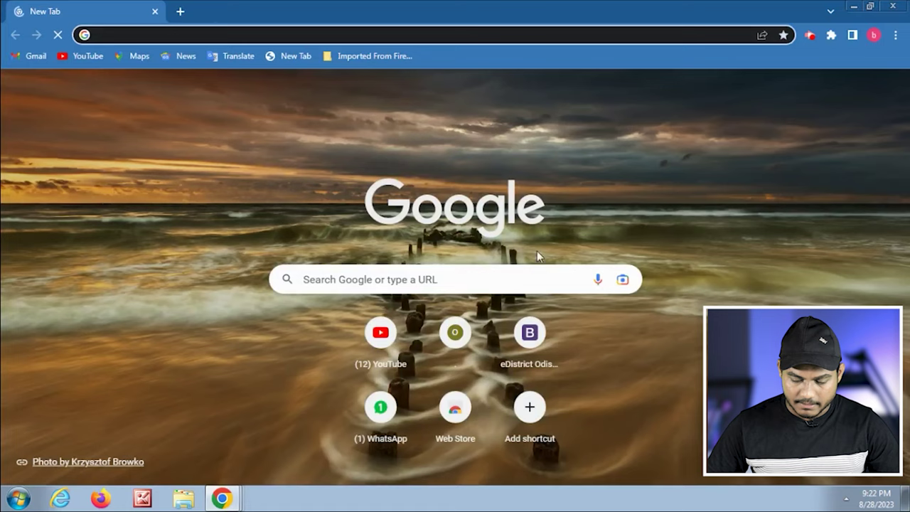
pyautogui.click(451, 278)
pyautogui.write('window')
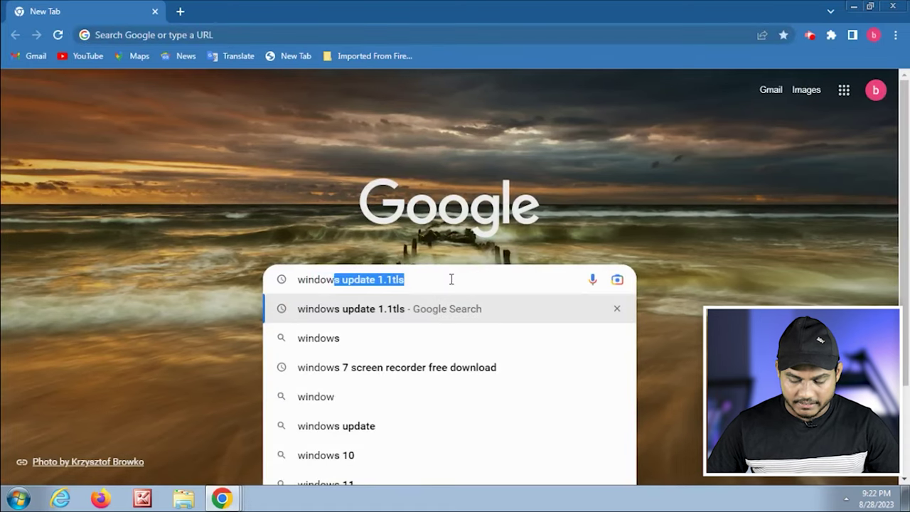
pyautogui.write('s 10')
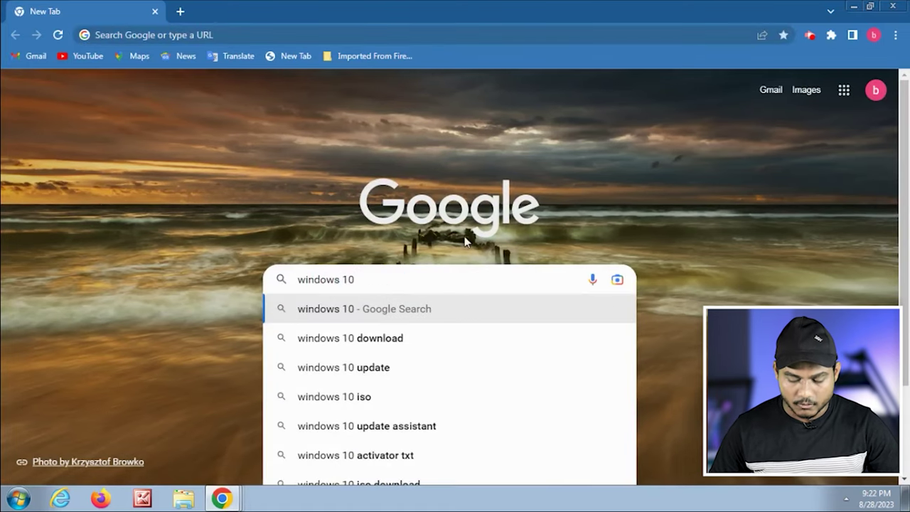
pyautogui.press('Return')
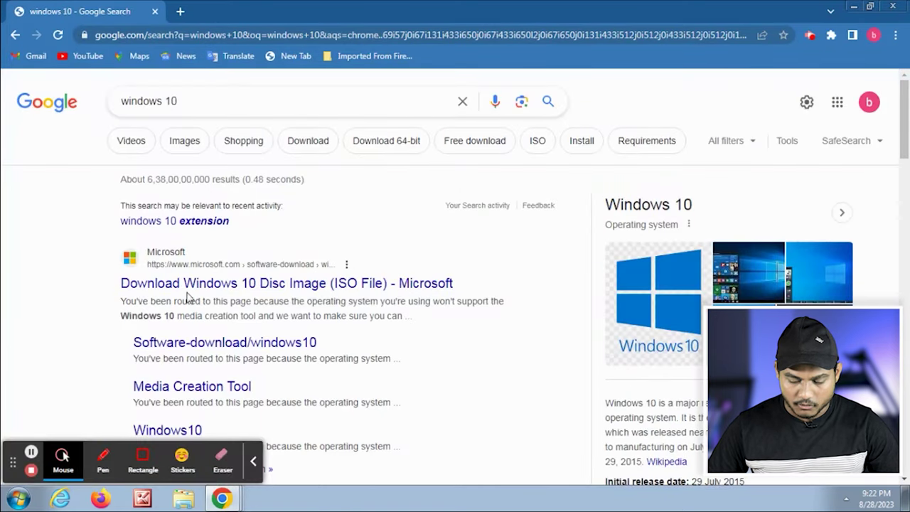
# Open Microsoft's Download Windows 10 page from the search results and find the "Create Windows 10 installation media" section.
pyautogui.click(425, 286)
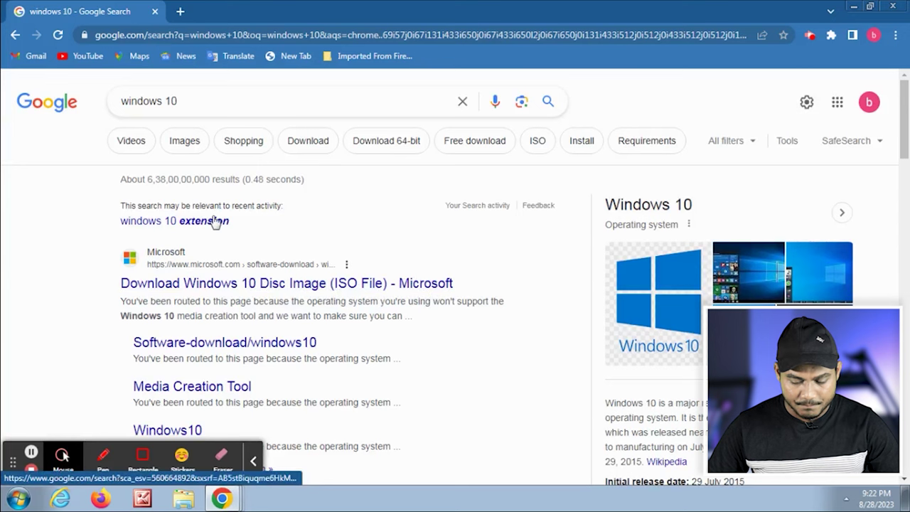
pyautogui.click(293, 281)
pyautogui.click(259, 460)
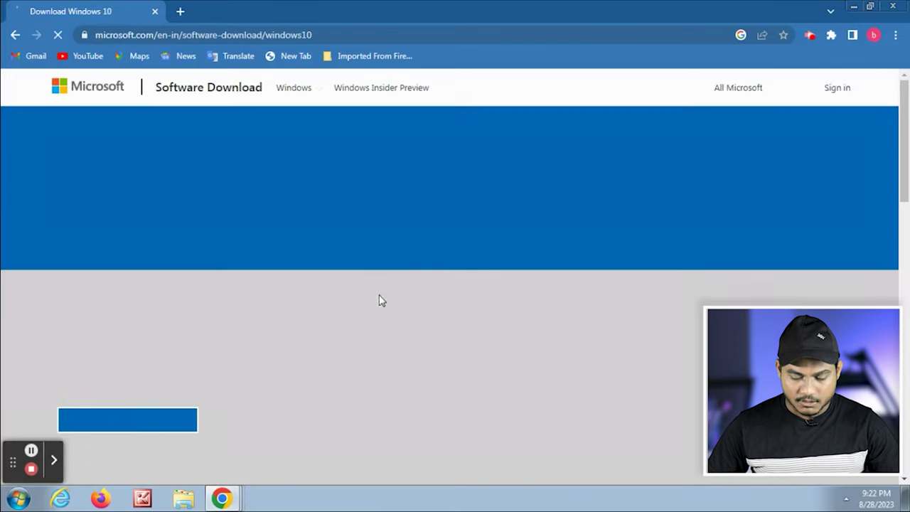
pyautogui.scroll(-5, 476, 306)
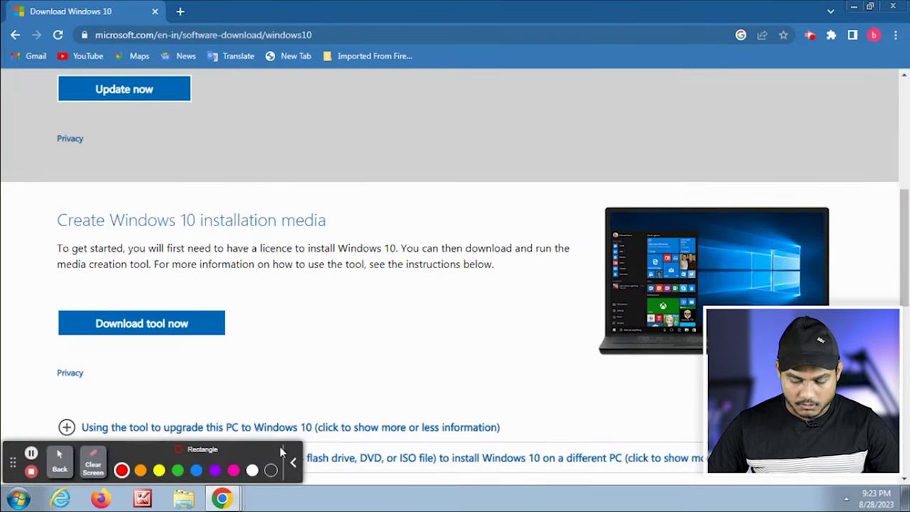
# Outline the "Create Windows 10 installation media" heading and its download button in red, and download the media creation tool.
pyautogui.click(293, 462)
pyautogui.moveTo(34, 204)
pyautogui.mouseDown()
pyautogui.moveTo(75, 218)
pyautogui.moveTo(378, 228)
pyautogui.mouseUp()
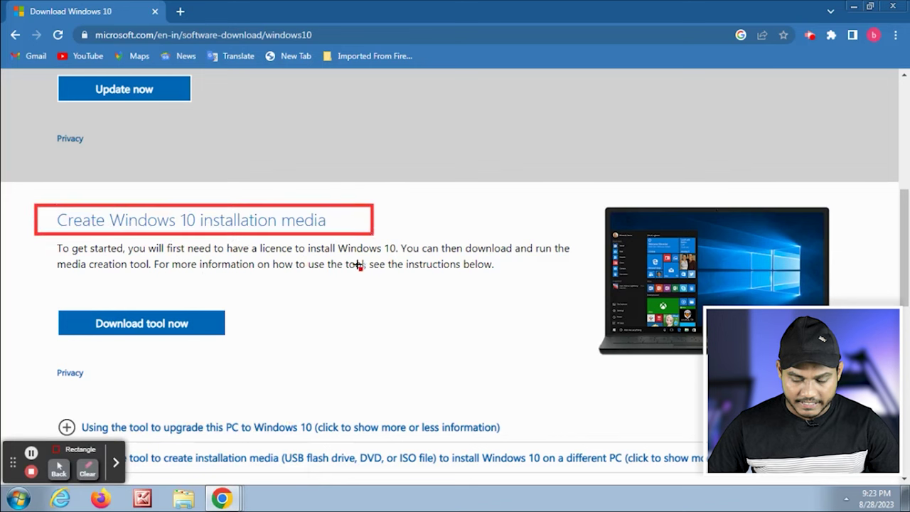
pyautogui.moveTo(34, 307)
pyautogui.mouseDown()
pyautogui.moveTo(130, 346)
pyautogui.moveTo(265, 334)
pyautogui.mouseUp()
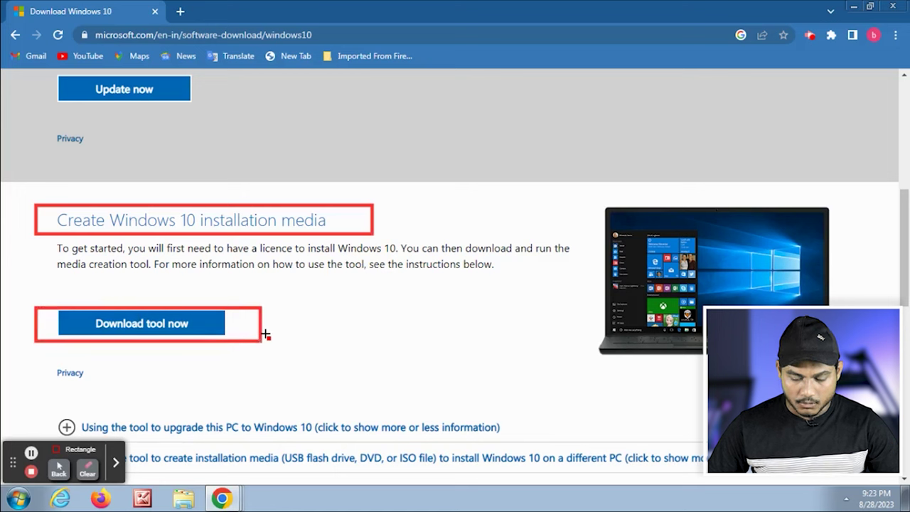
pyautogui.click(258, 459)
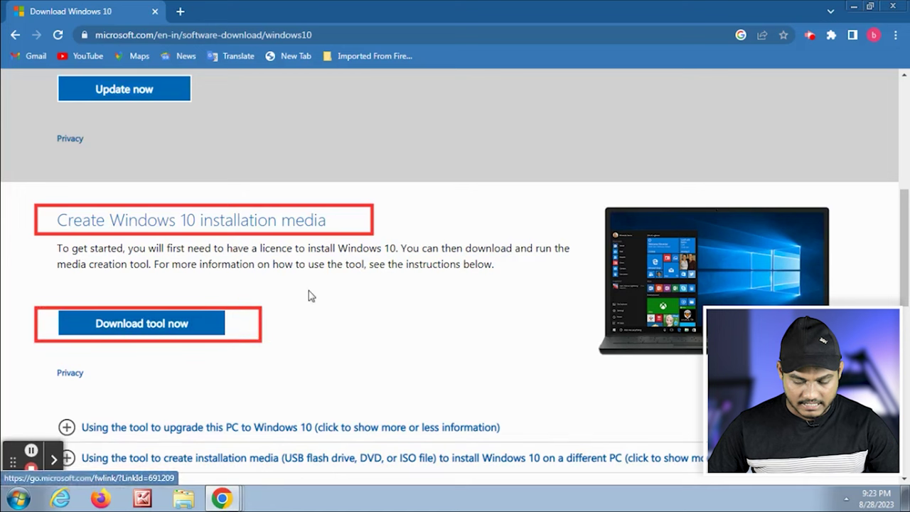
pyautogui.click(219, 331)
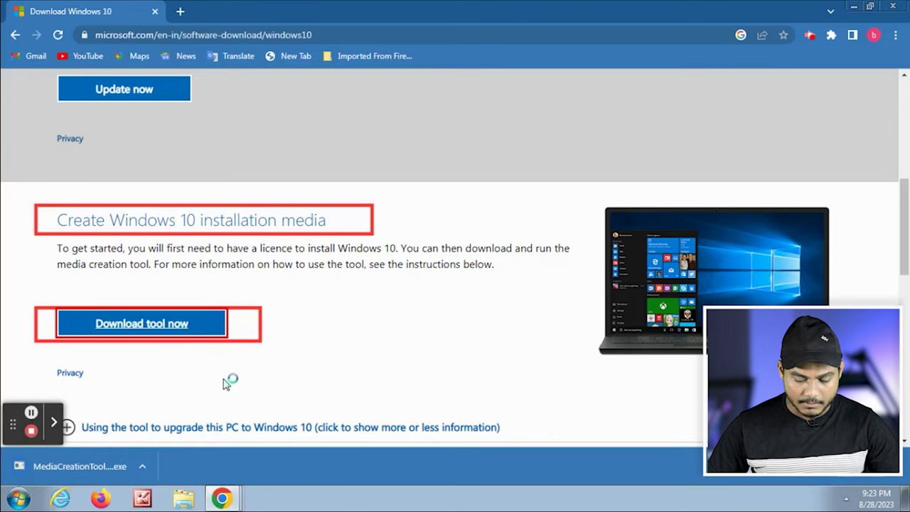
# Move the downloaded MediaCreationTool22H2 file from the Downloads folder to an open area of the desktop.
pyautogui.hotkey('ctrl', 'j')
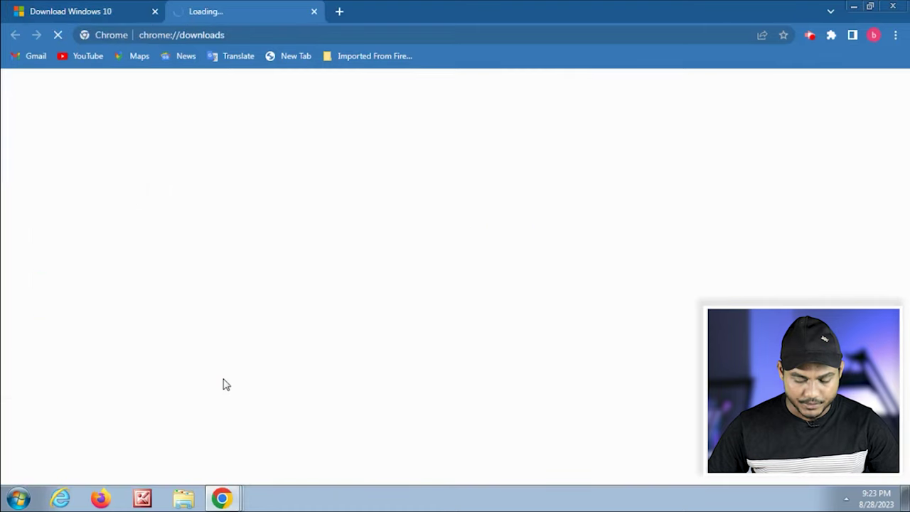
pyautogui.click(326, 213)
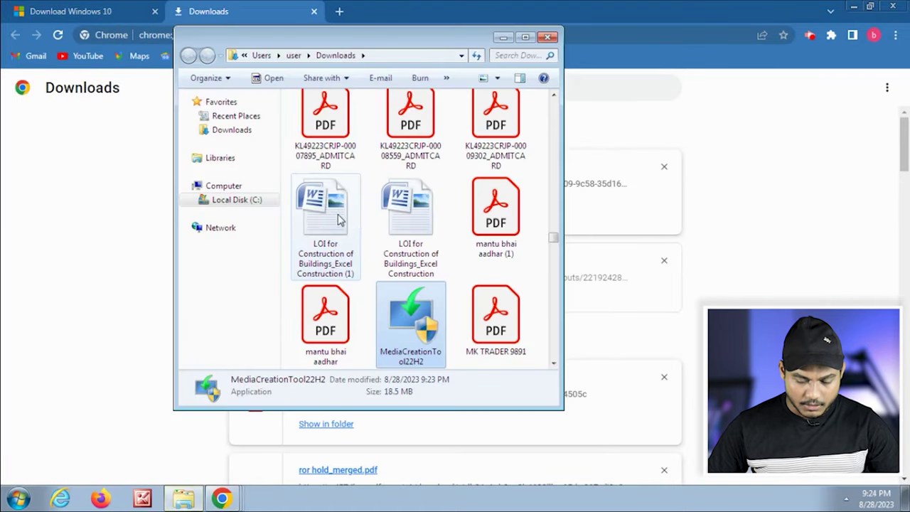
pyautogui.rightClick(418, 310)
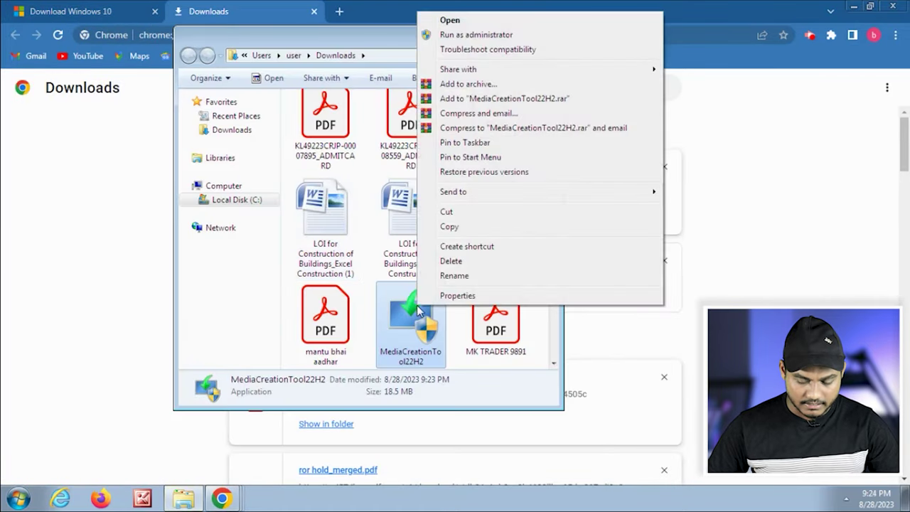
pyautogui.click(467, 213)
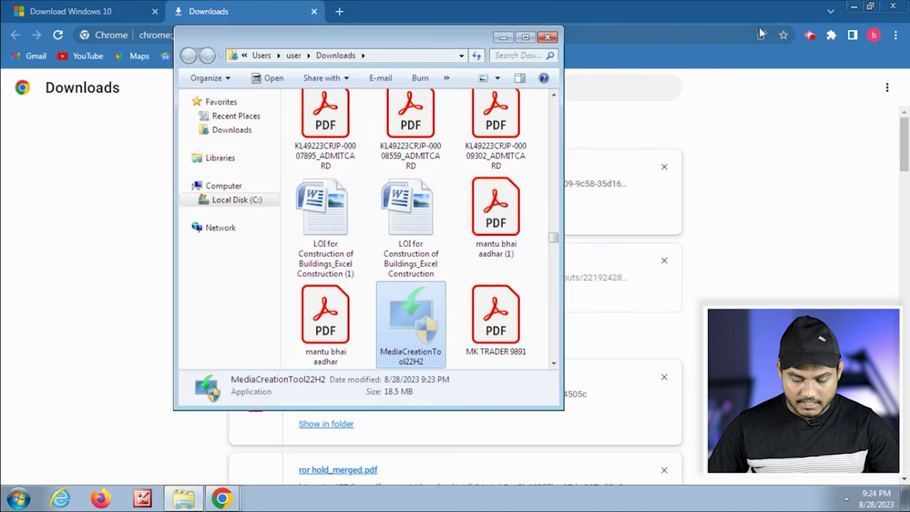
pyautogui.click(853, 5)
pyautogui.click(853, 6)
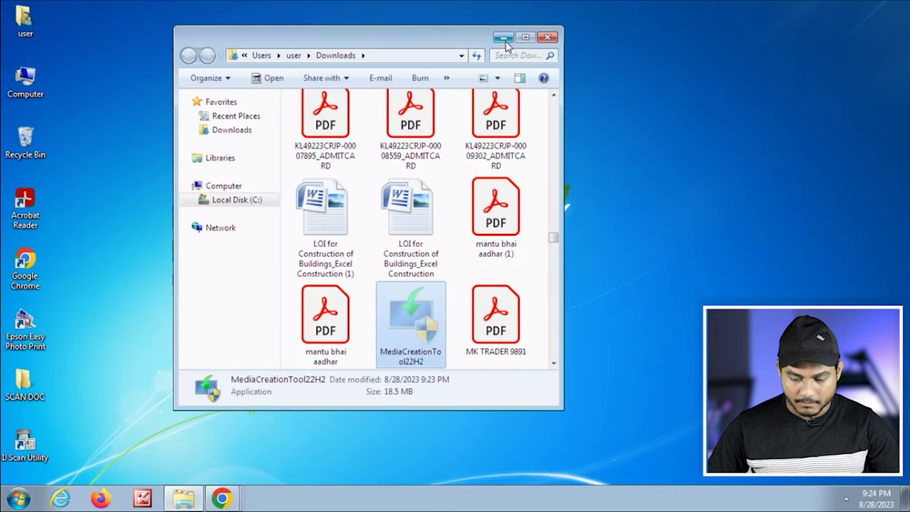
pyautogui.click(505, 41)
pyautogui.rightClick(357, 72)
pyautogui.click(432, 129)
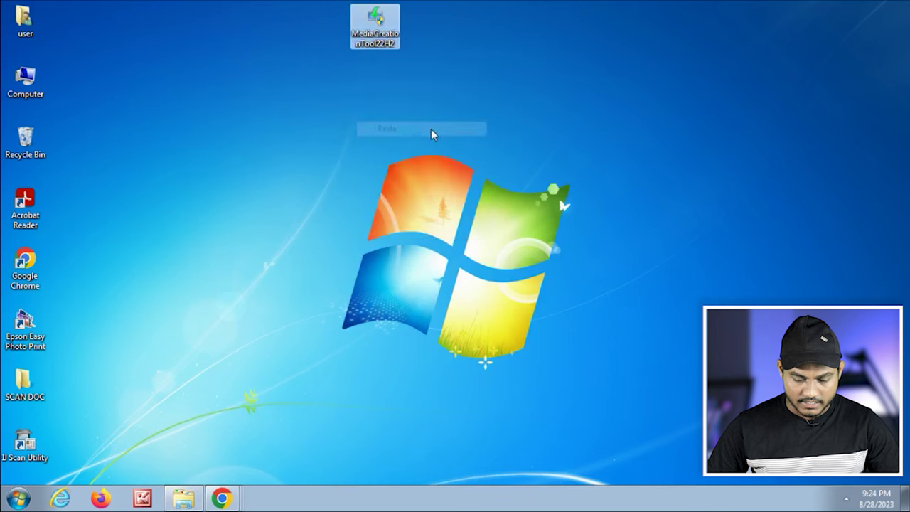
pyautogui.moveTo(376, 29); pyautogui.dragTo(324, 147)
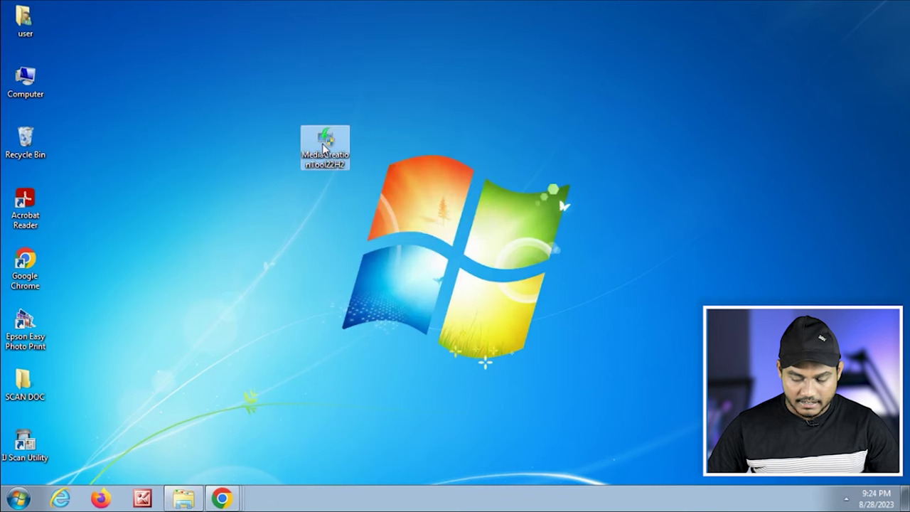
# Return to Google Chrome, open a new tab, and close the Download Windows 10 and Downloads tabs.
pyautogui.hotkey('alt', 'Tab')
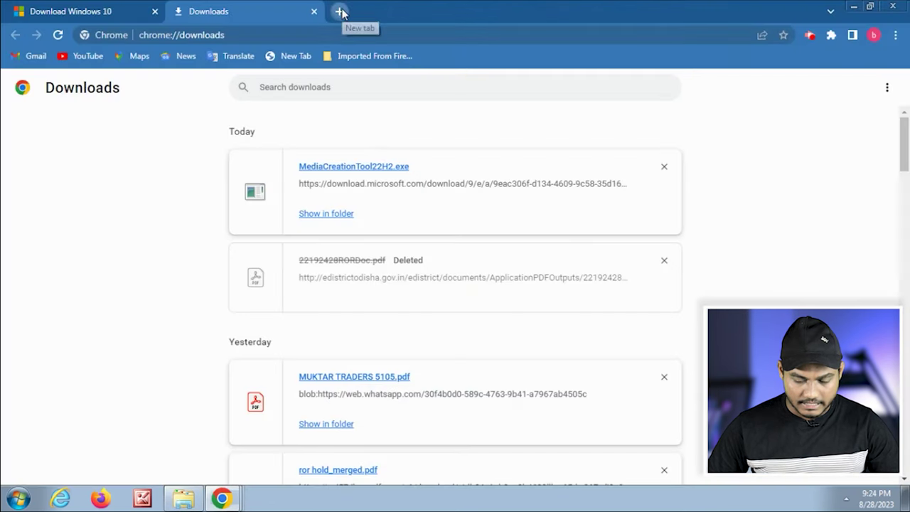
pyautogui.click(341, 11)
pyautogui.click(155, 11)
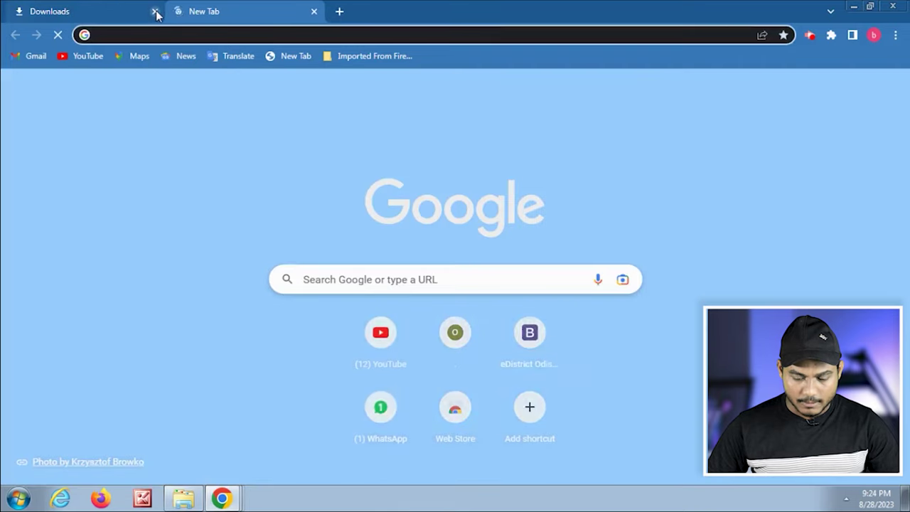
pyautogui.click(155, 12)
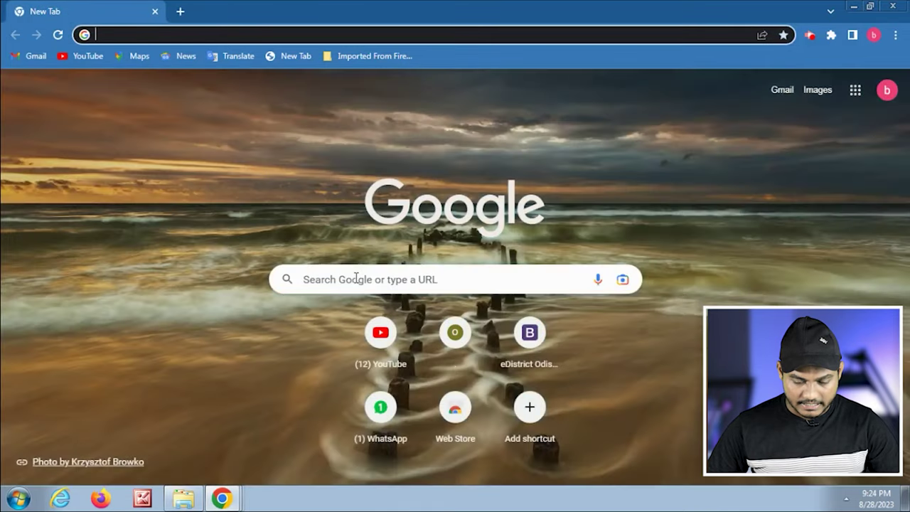
# Search Google for "windows update 1.1tls".
pyautogui.click(357, 279)
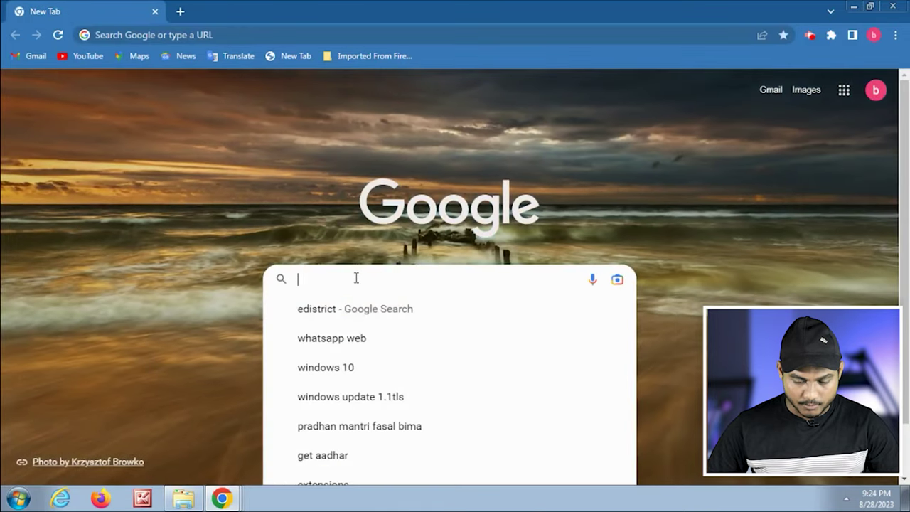
pyautogui.write('windows up')
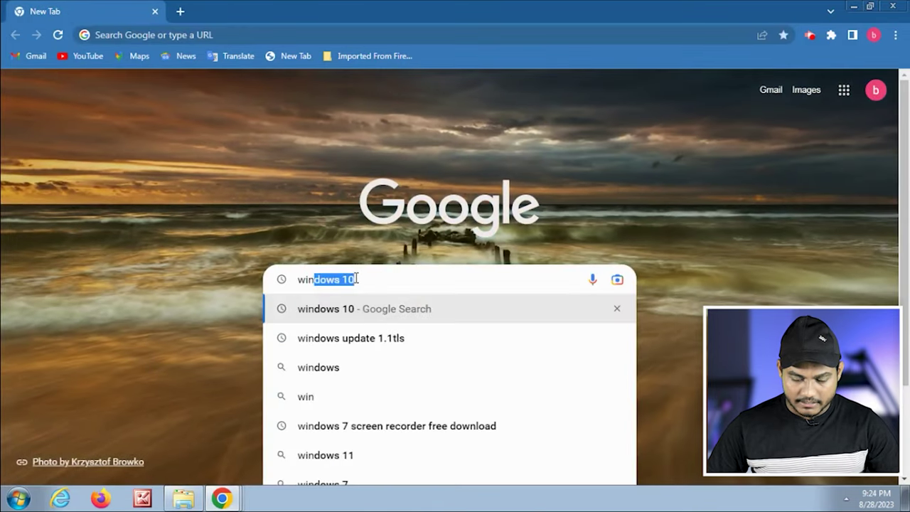
pyautogui.write('d')
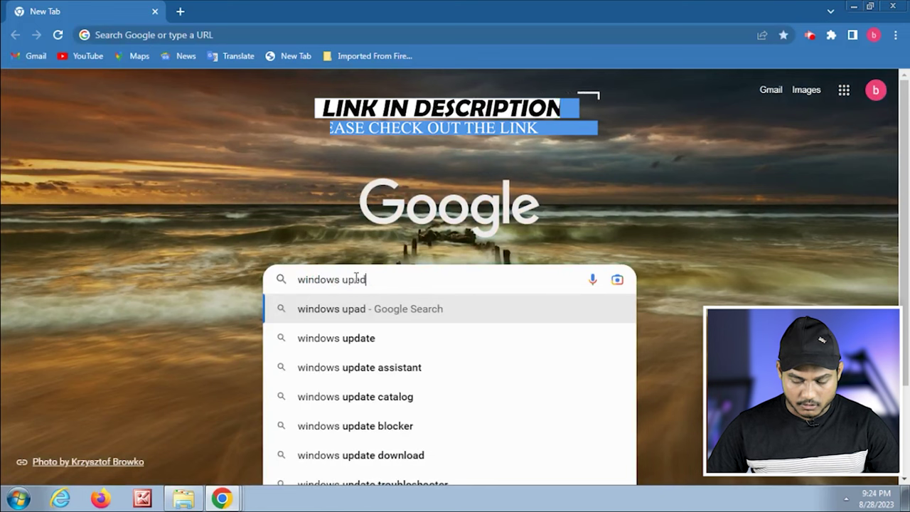
pyautogui.write('ate 1.1')
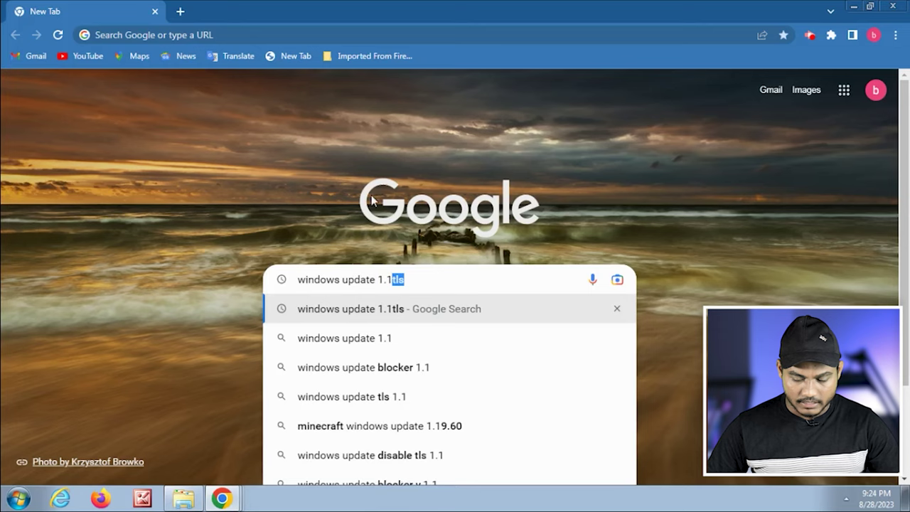
pyautogui.write('tls')
pyautogui.press('Return')
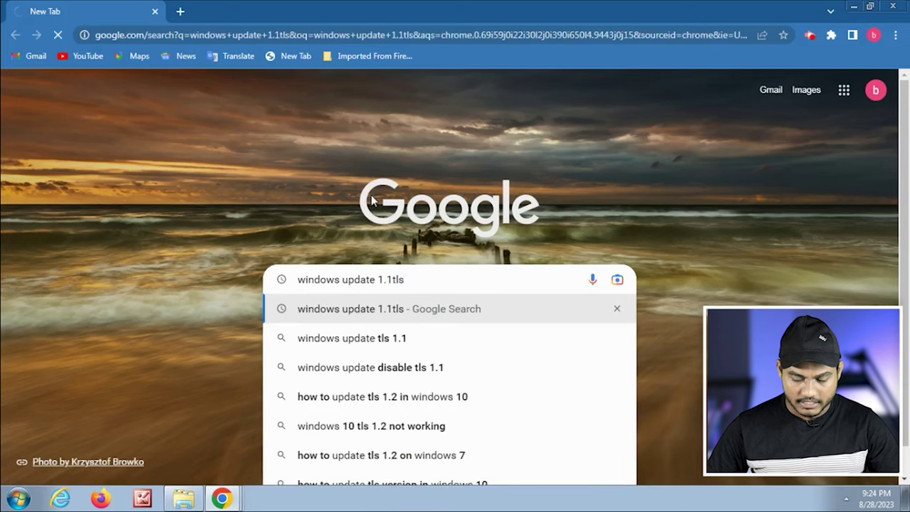
# Outline the Microsoft Support result about enabling TLS 1.1 and TLS 1.2 as default secure protocols in red, and open it.
pyautogui.moveTo(62, 455)
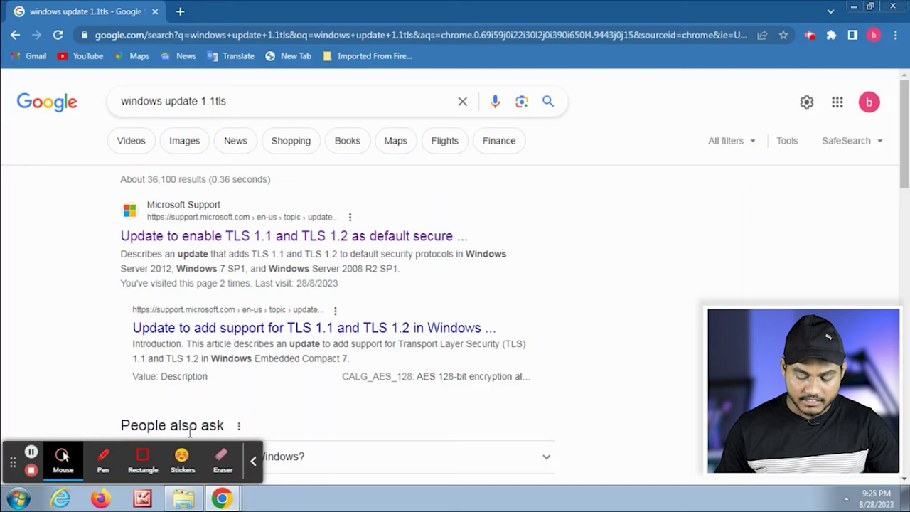
pyautogui.click(142, 458)
pyautogui.moveTo(101, 199)
pyautogui.mouseDown()
pyautogui.moveTo(130, 237)
pyautogui.moveTo(559, 287)
pyautogui.mouseUp()
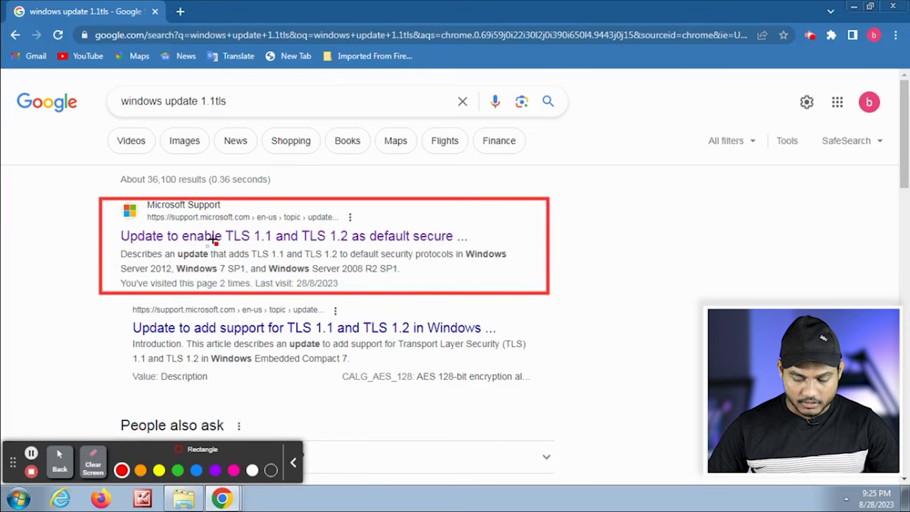
pyautogui.click(60, 461)
pyautogui.click(220, 237)
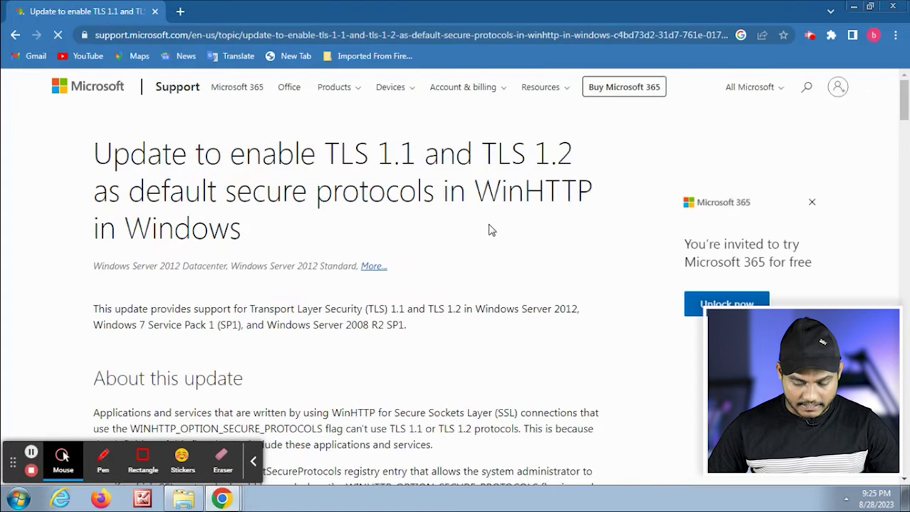
# Highlight the article's title about enabling TLS 1.1 and TLS 1.2 in WinHTTP in Windows.
pyautogui.click(96, 149)
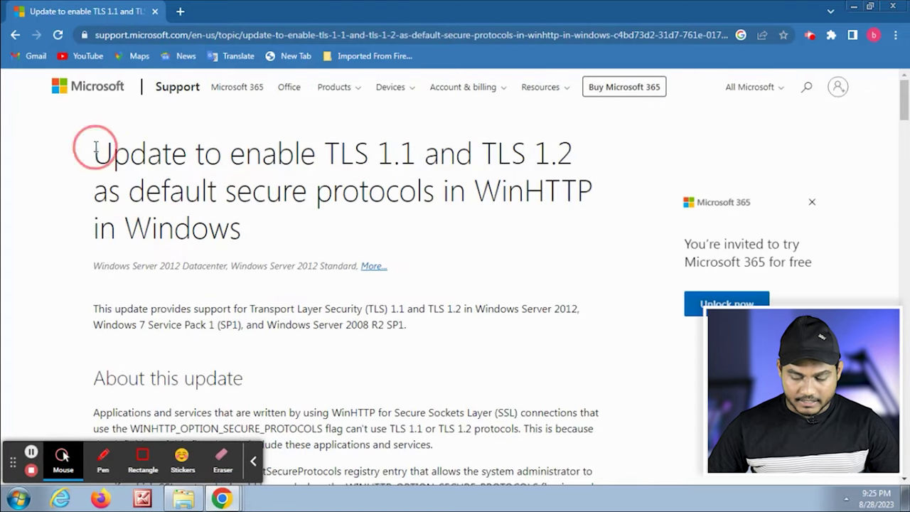
pyautogui.moveTo(95, 150); pyautogui.dragTo(242, 231)
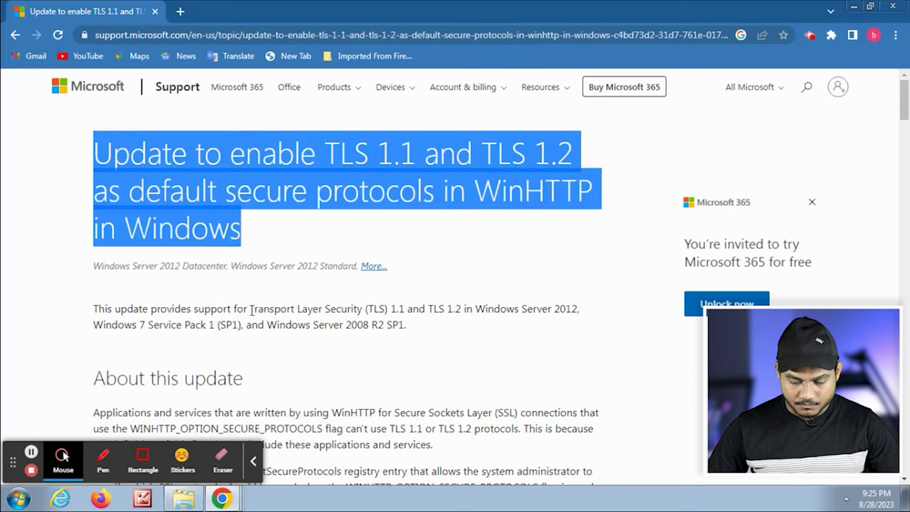
pyautogui.click(254, 466)
# Find "Method 2: Microsoft Update Catalog" in the article and open its link to the Microsoft Update Catalog website.
pyautogui.scroll(-8, 310, 256)
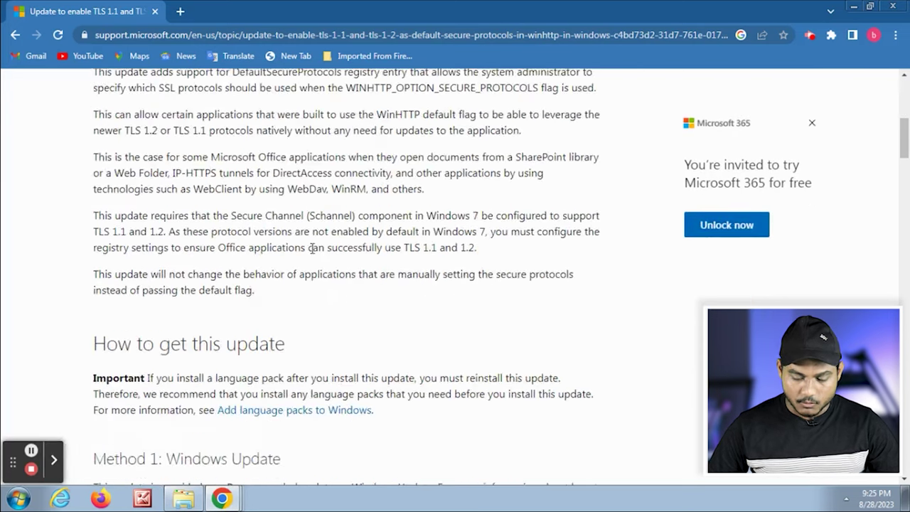
pyautogui.moveTo(91, 263); pyautogui.dragTo(303, 260)
pyautogui.click(97, 353)
pyautogui.moveTo(96, 353); pyautogui.dragTo(354, 356)
pyautogui.click(364, 353)
pyautogui.scroll(-1, 384, 335)
pyautogui.scroll(-1, 382, 335)
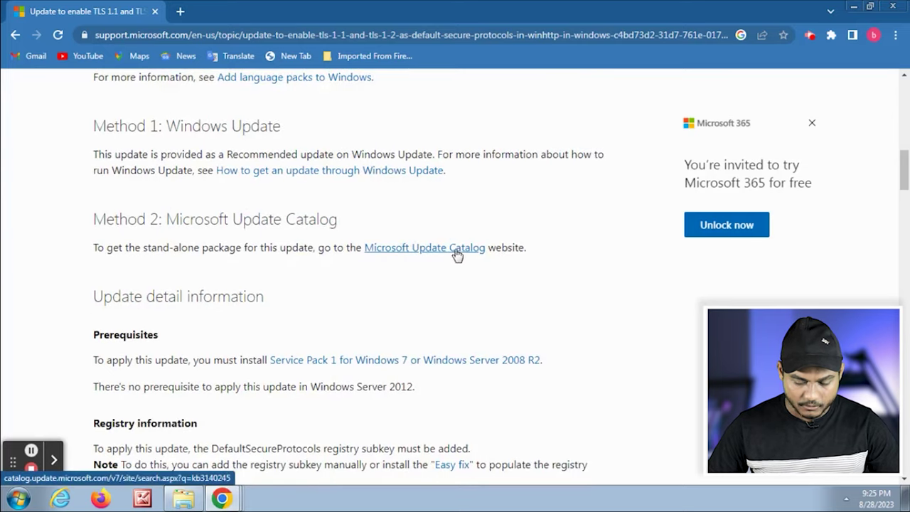
pyautogui.click(439, 254)
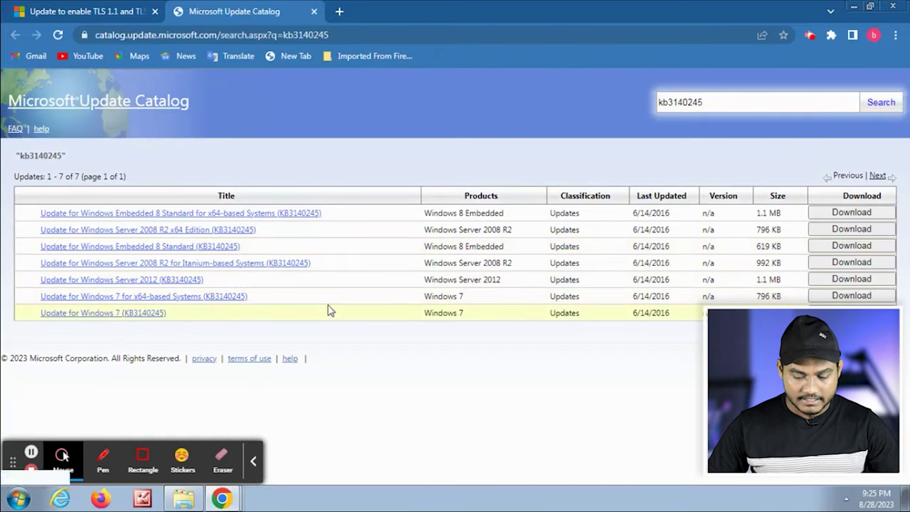
# Check the system type in the Computer properties on the desktop, close the System window, and return to the update catalog.
pyautogui.click(856, 8)
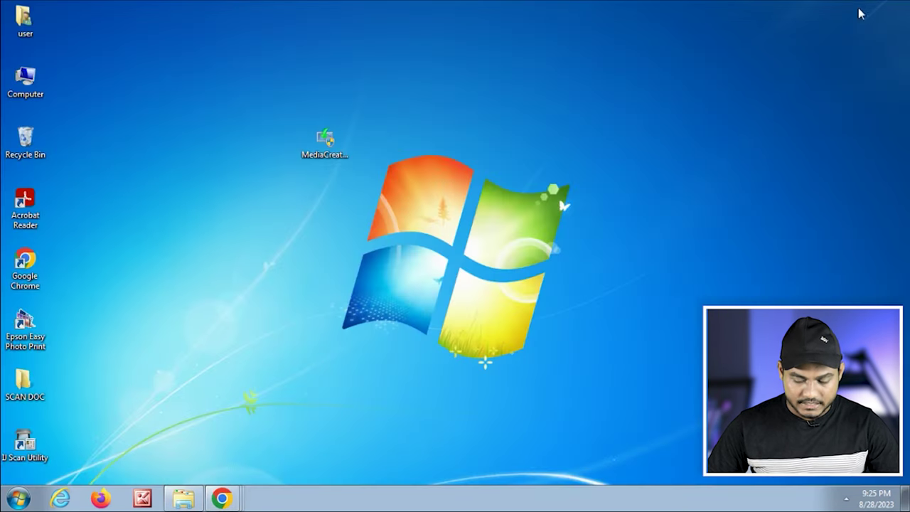
pyautogui.click(27, 80)
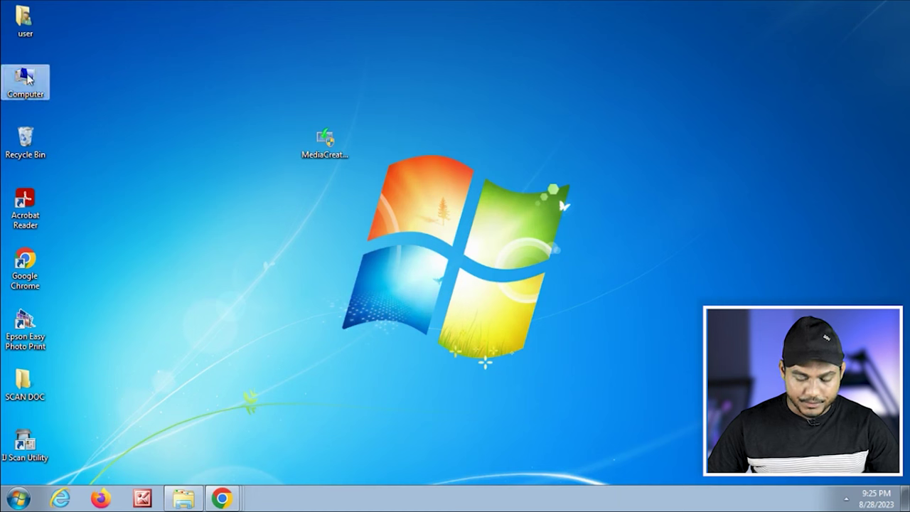
pyautogui.rightClick(27, 80)
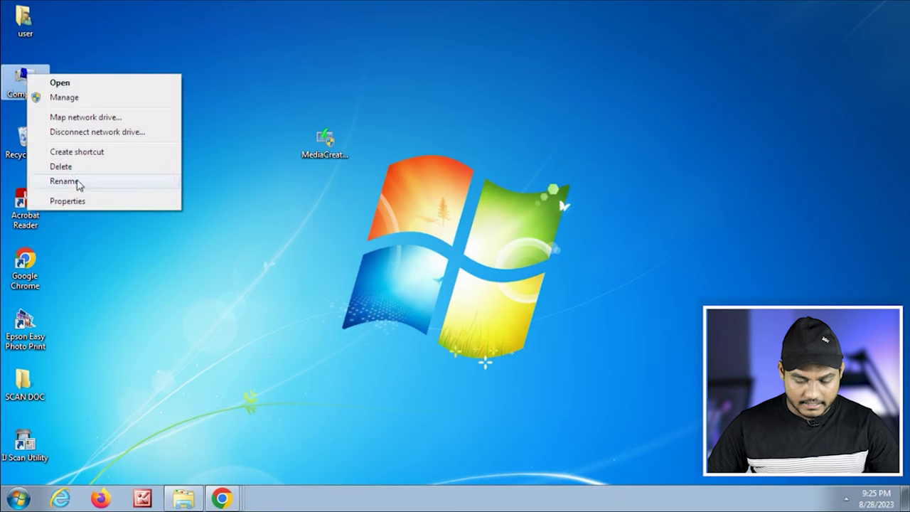
pyautogui.click(97, 203)
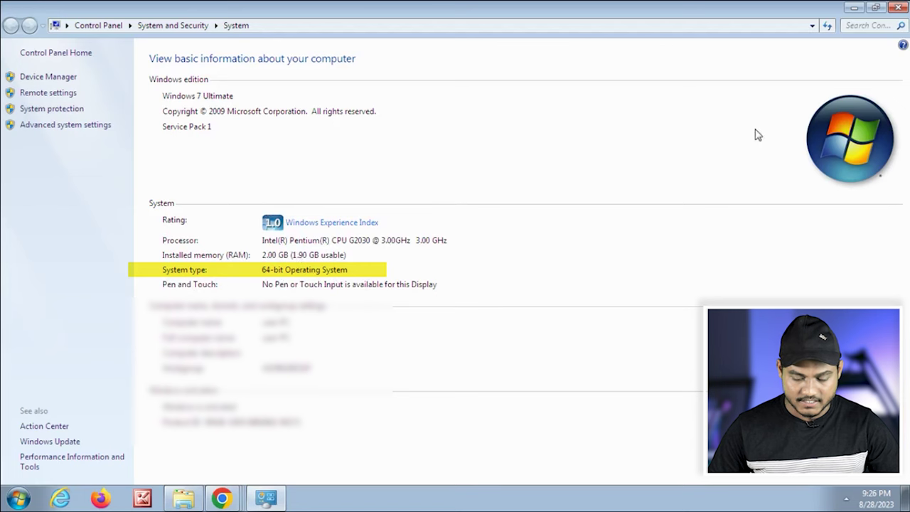
pyautogui.click(898, 7)
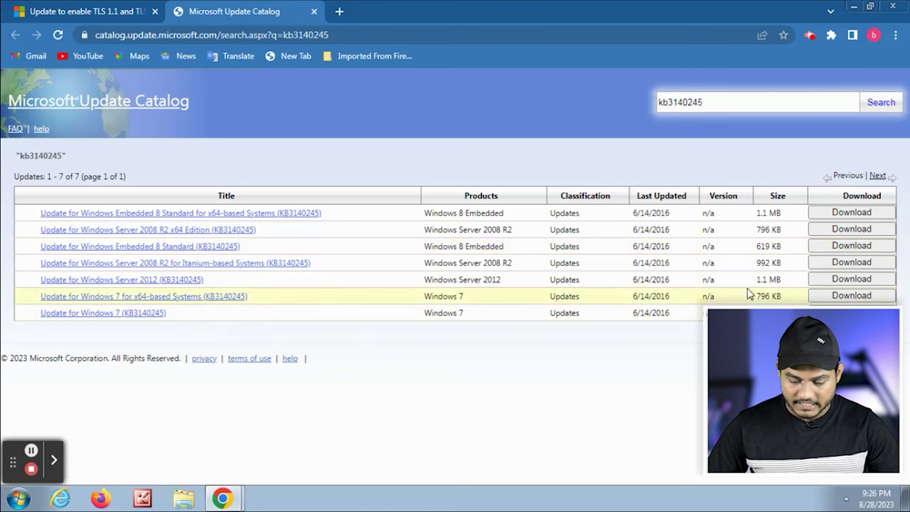
# Download the KB3140245 update package for Windows 7 x64-based systems, saving it to the Desktop, and close the download window.
pyautogui.click(839, 296)
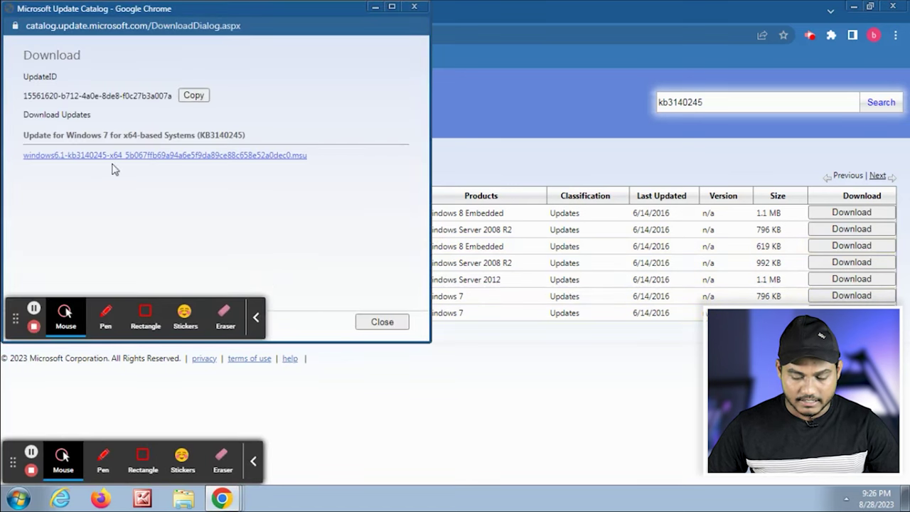
pyautogui.rightClick(170, 155)
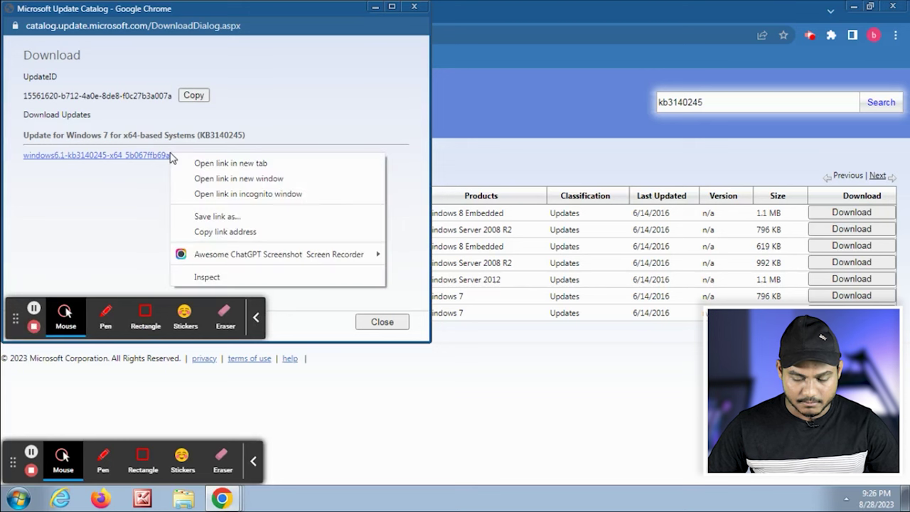
pyautogui.click(278, 217)
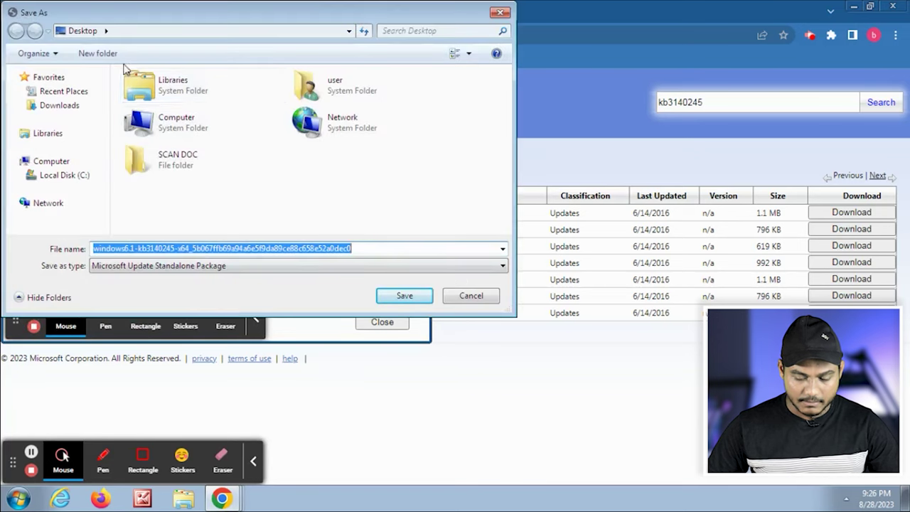
pyautogui.click(105, 32)
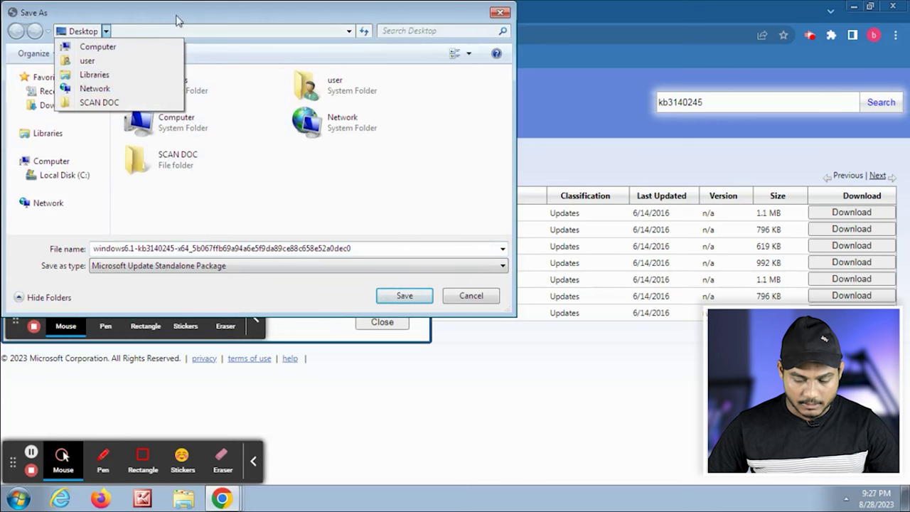
pyautogui.click(331, 57)
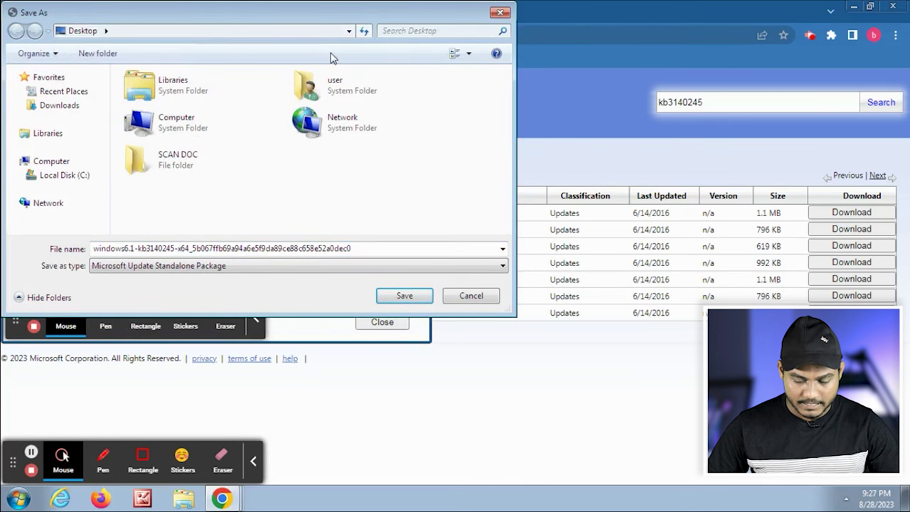
pyautogui.click(409, 296)
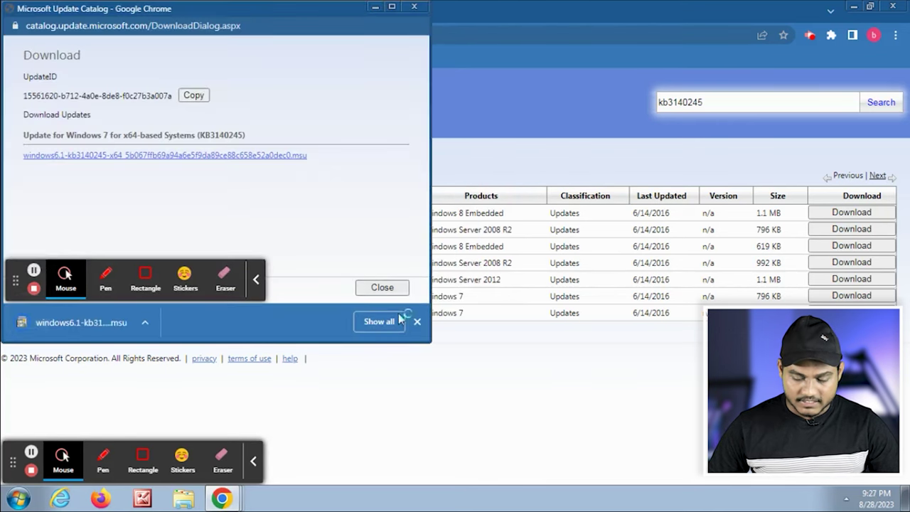
pyautogui.click(387, 287)
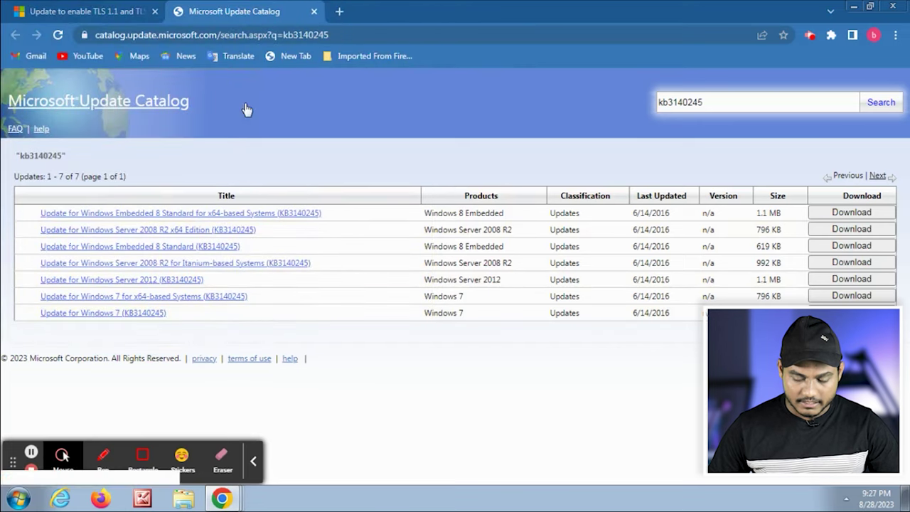
# Return to the TLS support article and highlight the "Registry information" heading.
pyautogui.click(69, 8)
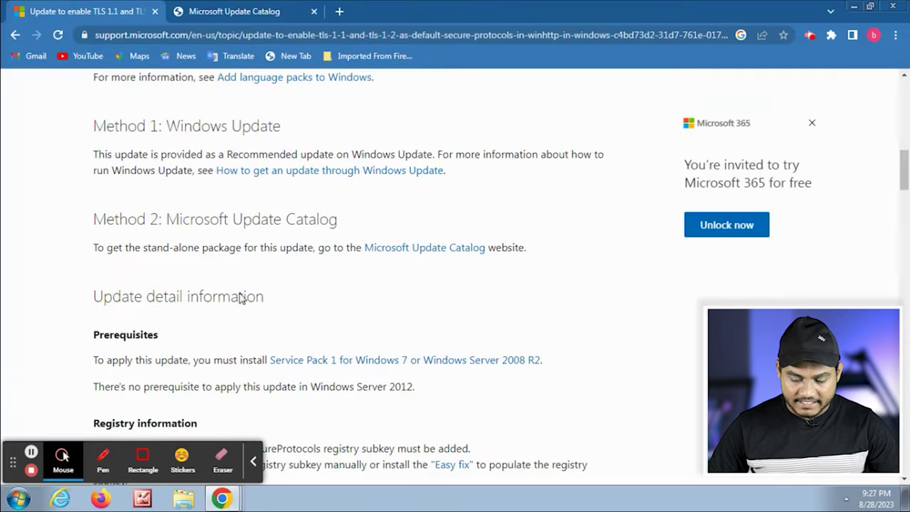
pyautogui.click(252, 461)
pyautogui.scroll(-4, 530, 350)
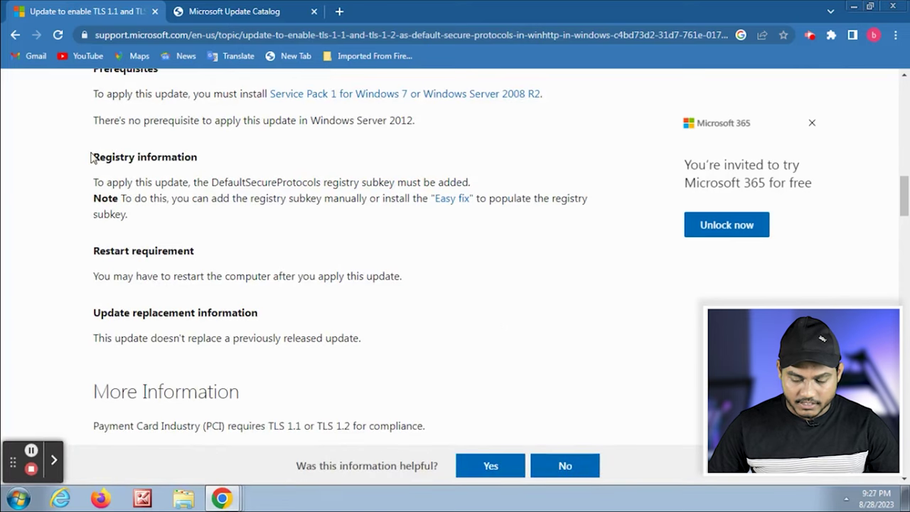
pyautogui.moveTo(97, 154); pyautogui.dragTo(248, 146)
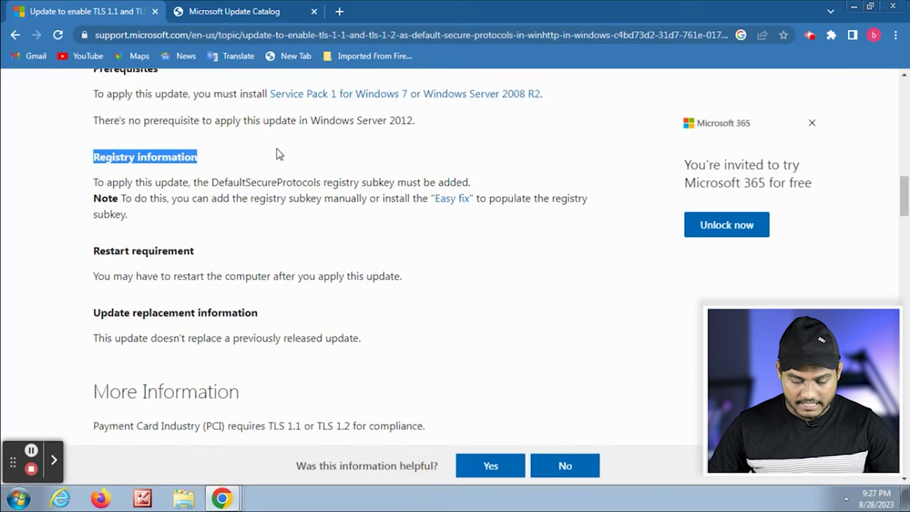
pyautogui.click(278, 151)
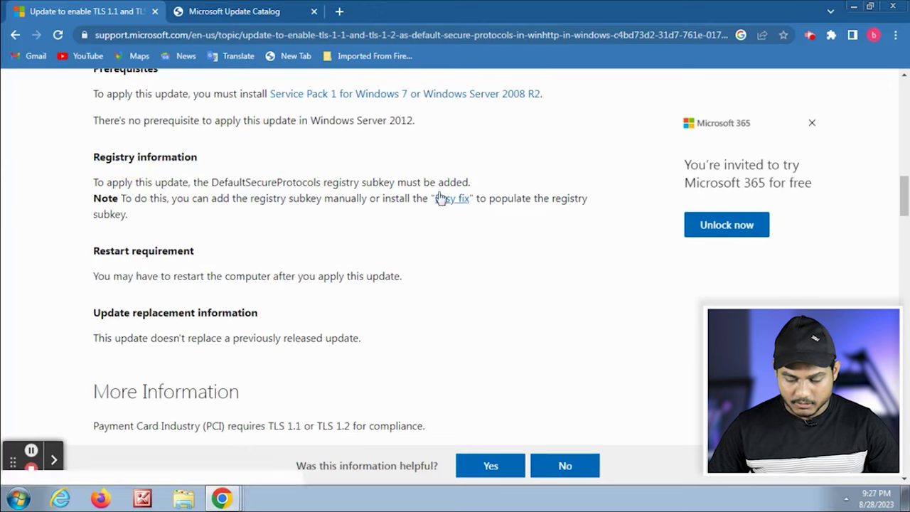
# Follow the article's "Easy fix" link and download the installer that adds the DefaultSecureProtocols registry subkey automatically.
pyautogui.click(462, 203)
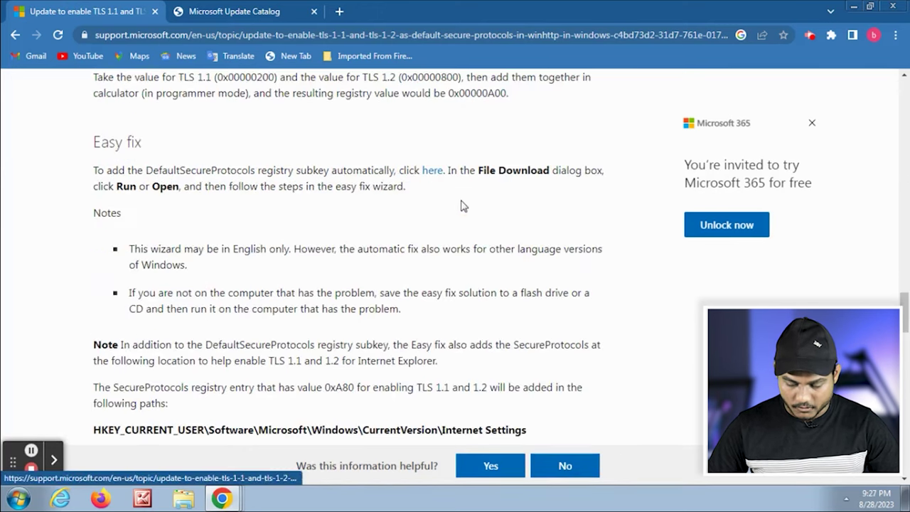
pyautogui.scroll(2, 483, 247)
pyautogui.scroll(1, 483, 247)
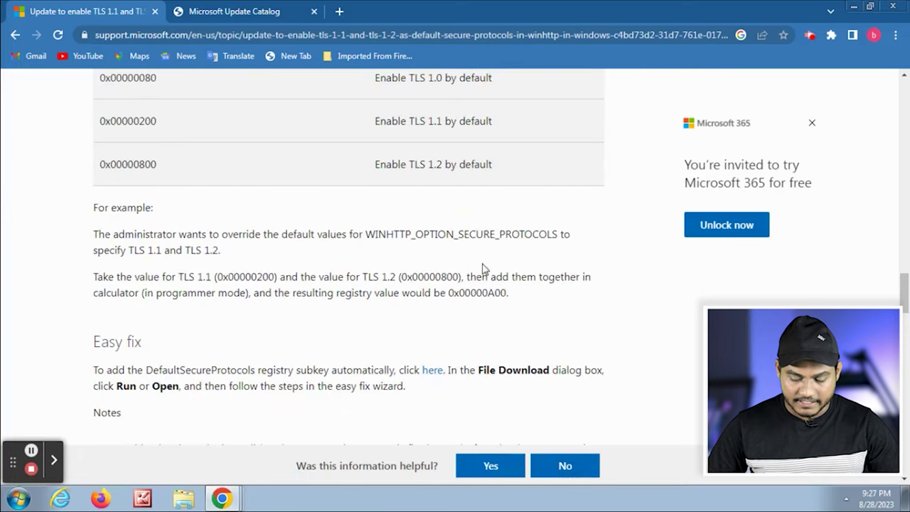
pyautogui.scroll(-2, 471, 279)
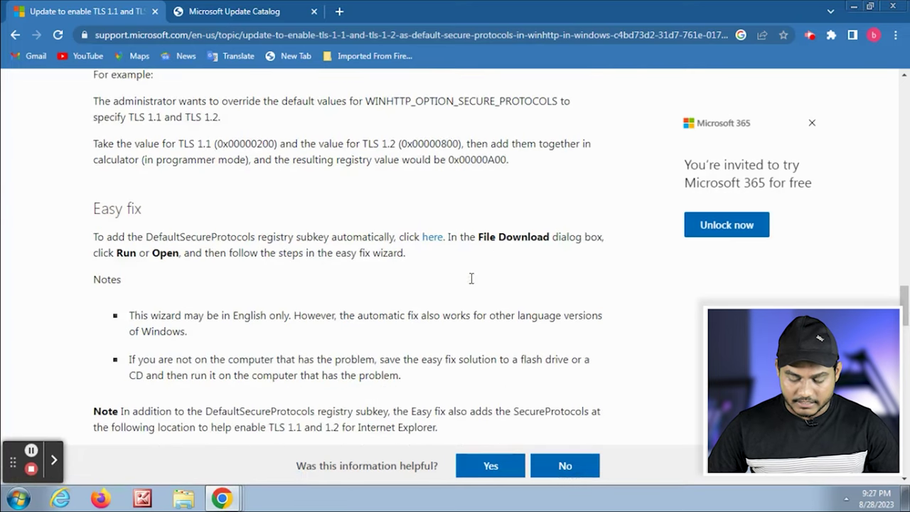
pyautogui.click(433, 241)
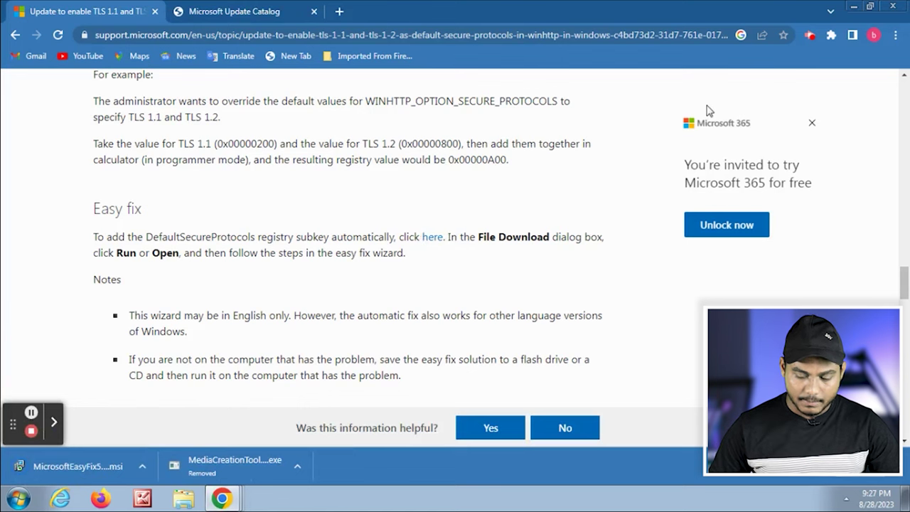
# Locate the downloaded MicrosoftEasyFix51044.msi in its folder and move it to the desktop, clearing away the open windows.
pyautogui.hotkey('ctrl', 'j')
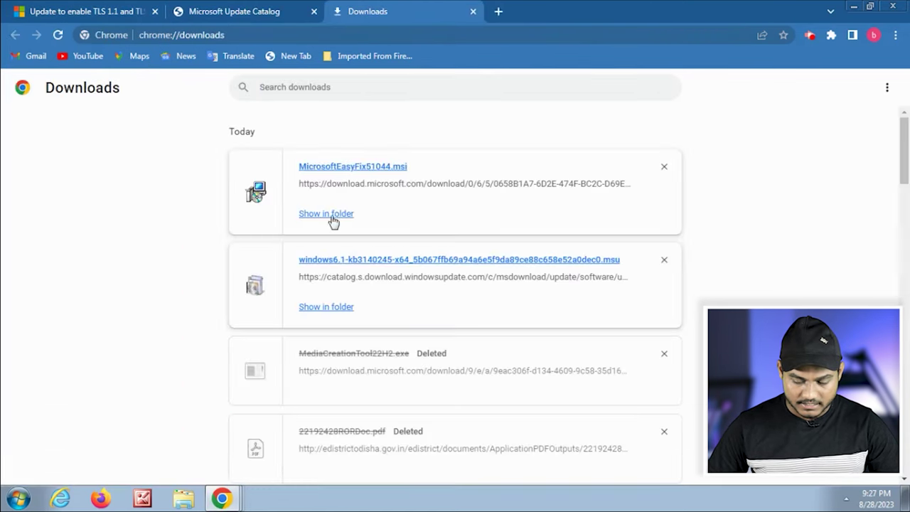
pyautogui.click(323, 215)
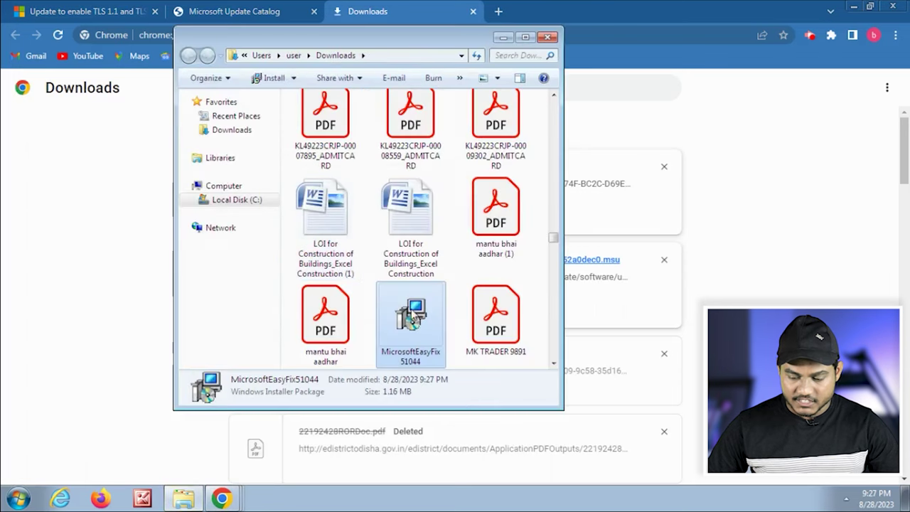
pyautogui.rightClick(414, 316)
pyautogui.press('Escape')
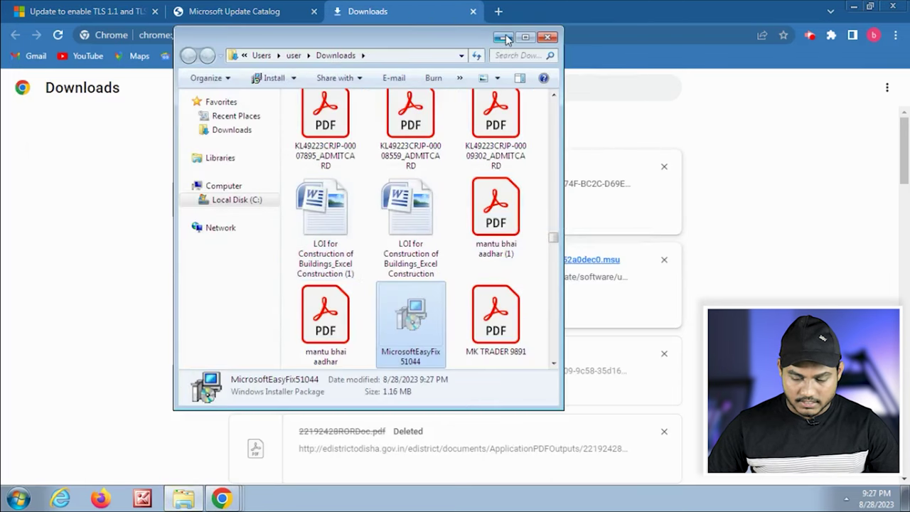
pyautogui.click(546, 37)
pyautogui.click(854, 6)
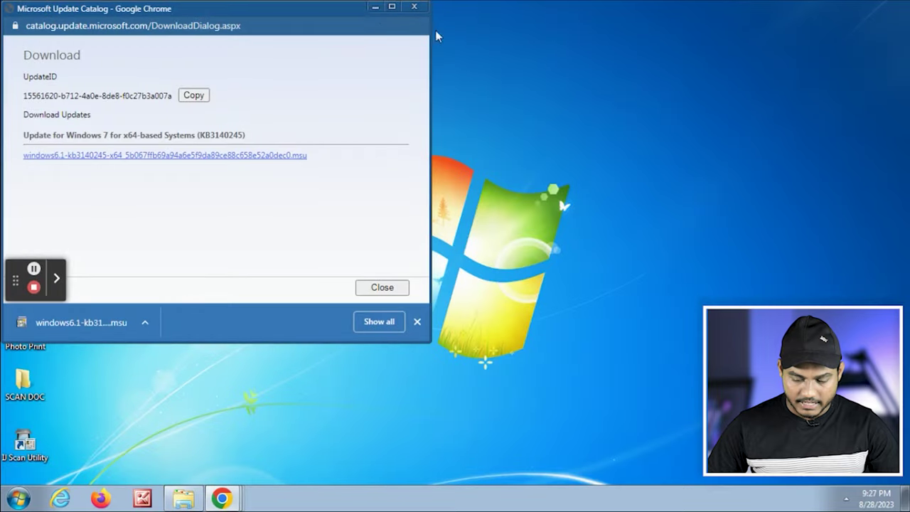
pyautogui.click(375, 7)
pyautogui.rightClick(449, 97)
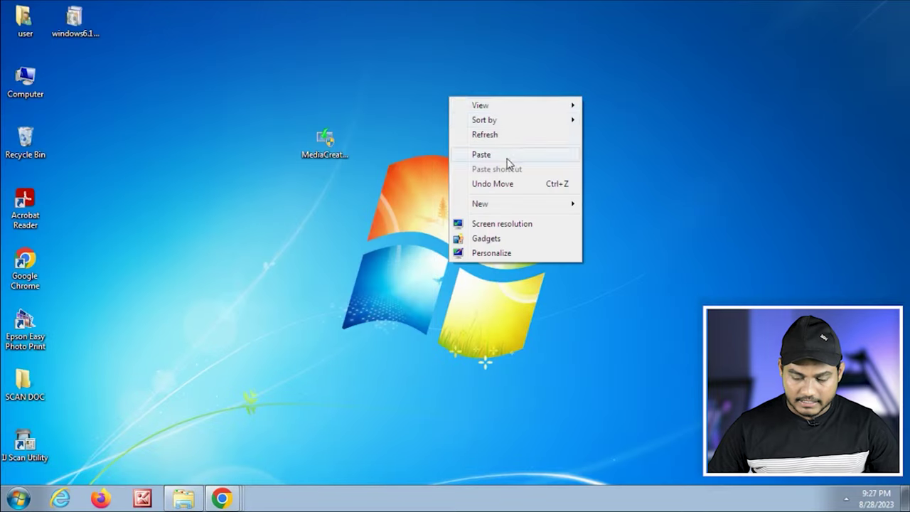
pyautogui.click(510, 155)
# Arrange the KB3140245 package and MicrosoftEasyFix51044 on either side of the Media Creation Tool on the desktop.
pyautogui.moveTo(85, 35); pyautogui.dragTo(235, 157)
pyautogui.moveTo(474, 80); pyautogui.dragTo(434, 160)
pyautogui.click(564, 150)
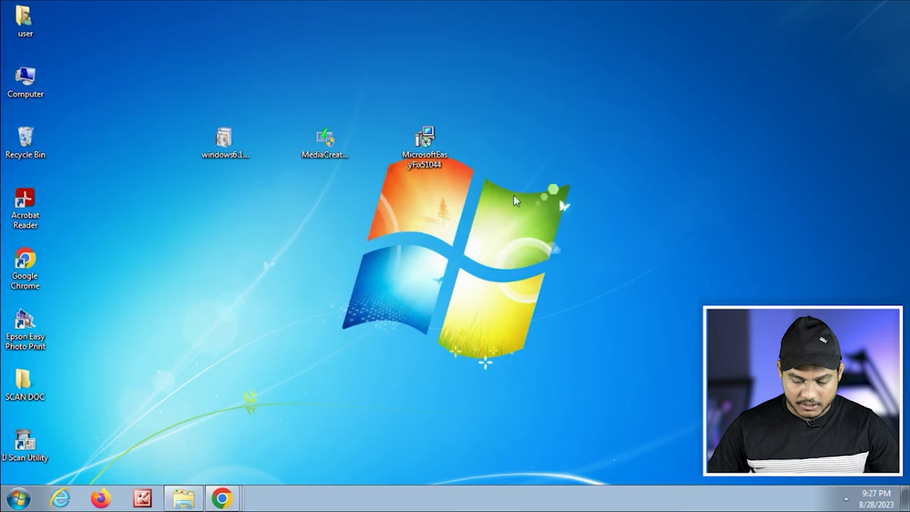
# Install MicrosoftEasyFix51044 from the desktop, allowing it to run, accepting the license terms and closing the finished wizard.
pyautogui.click(439, 141)
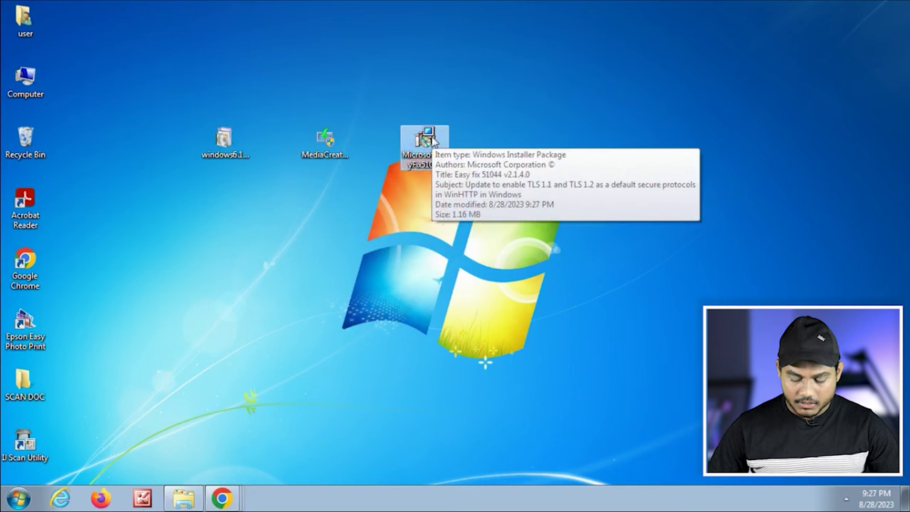
pyautogui.rightClick(434, 141)
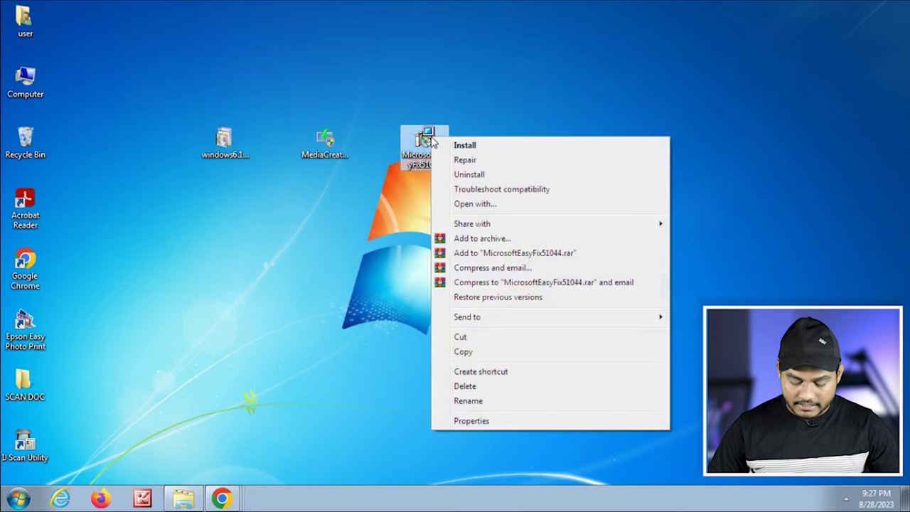
pyautogui.click(533, 147)
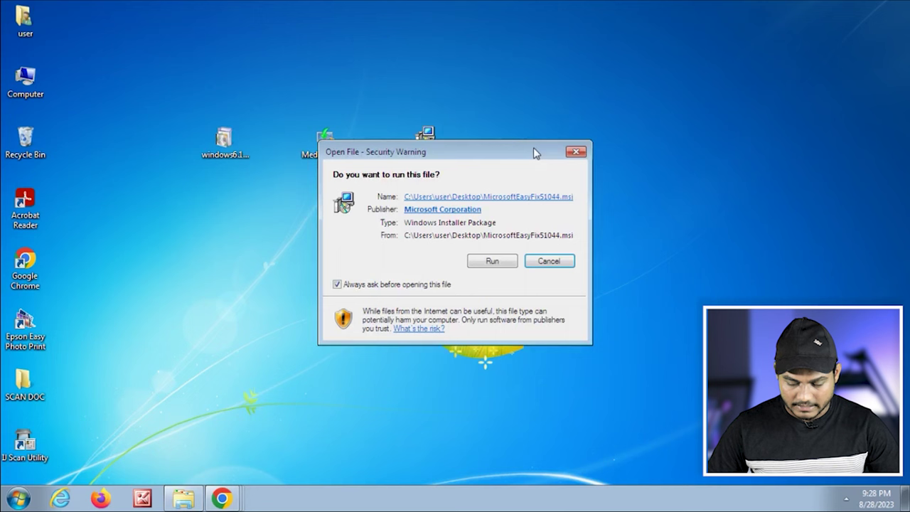
pyautogui.click(493, 263)
pyautogui.click(337, 335)
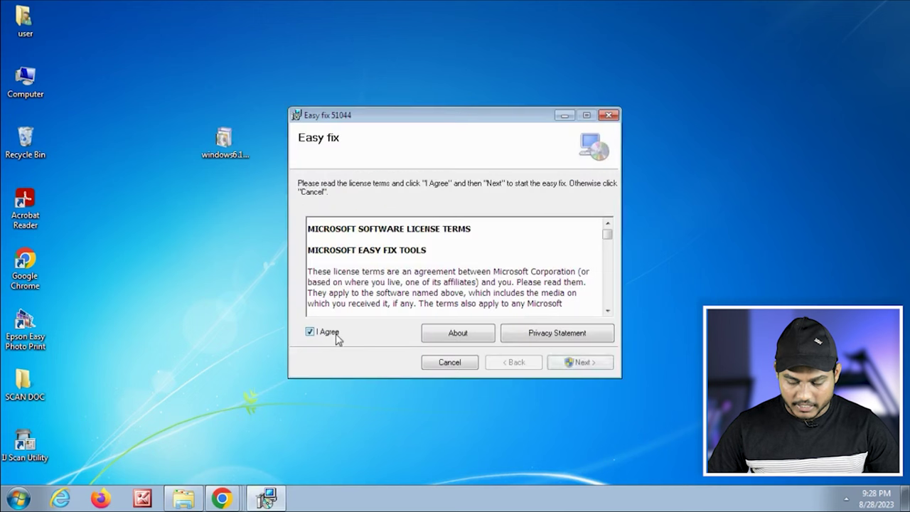
pyautogui.click(600, 366)
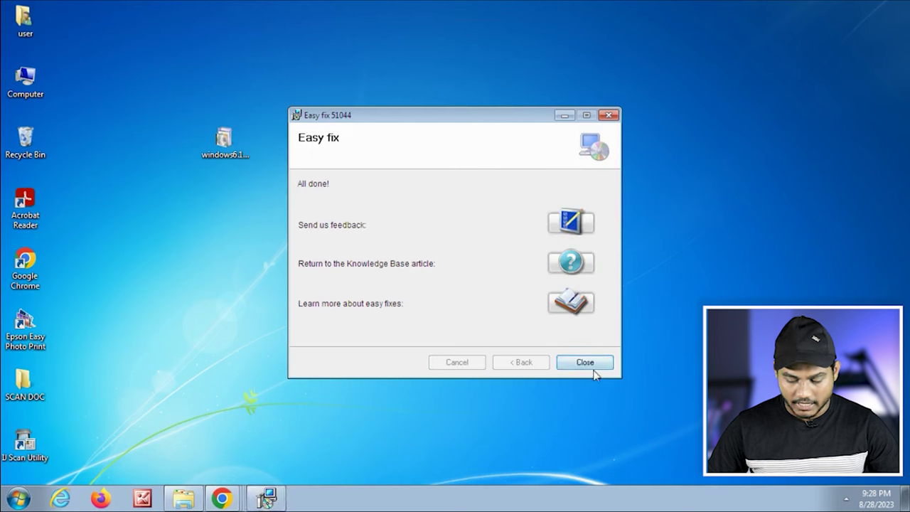
pyautogui.click(585, 362)
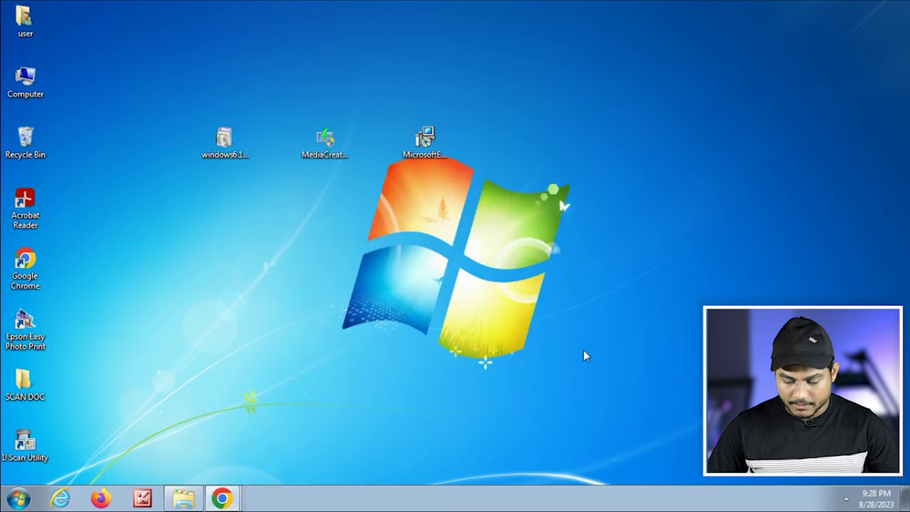
# Run the KB3140245 standalone update package from the desktop and dismiss the installer's message.
pyautogui.click(224, 136)
pyautogui.rightClick(228, 139)
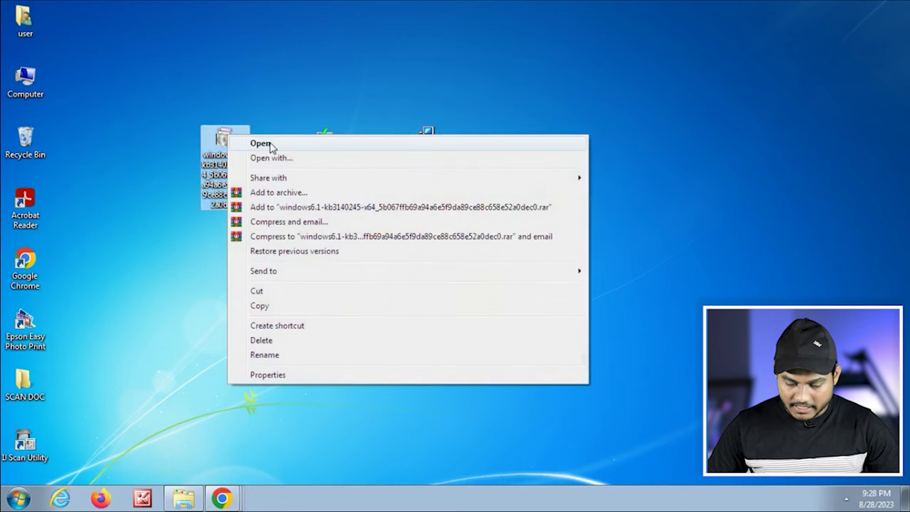
pyautogui.click(261, 144)
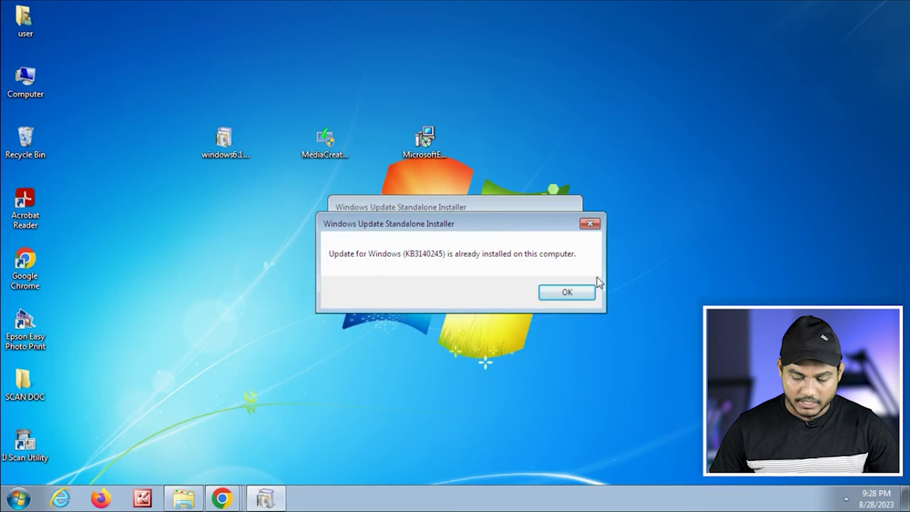
pyautogui.click(582, 293)
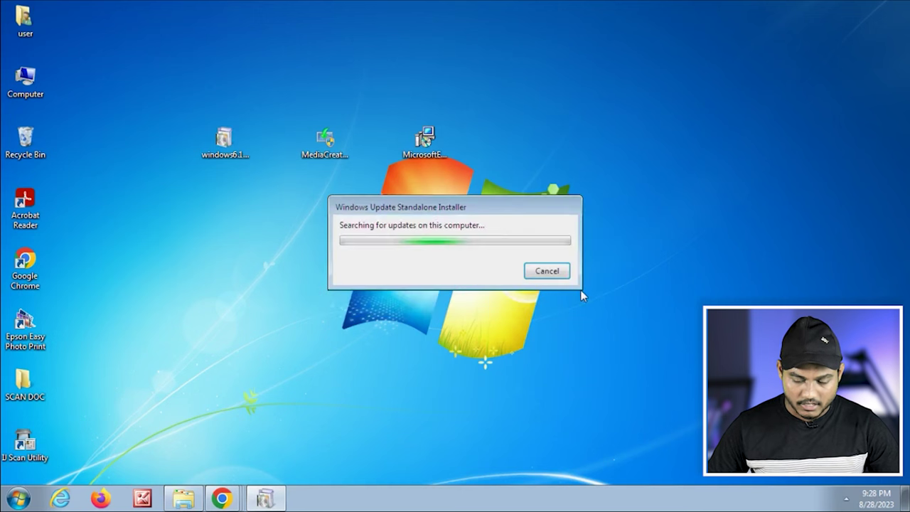
# Run MediaCreationTool22H2 as administrator and choose to create installation media (USB flash drive, DVD, or ISO file) for another PC.
pyautogui.click(330, 145)
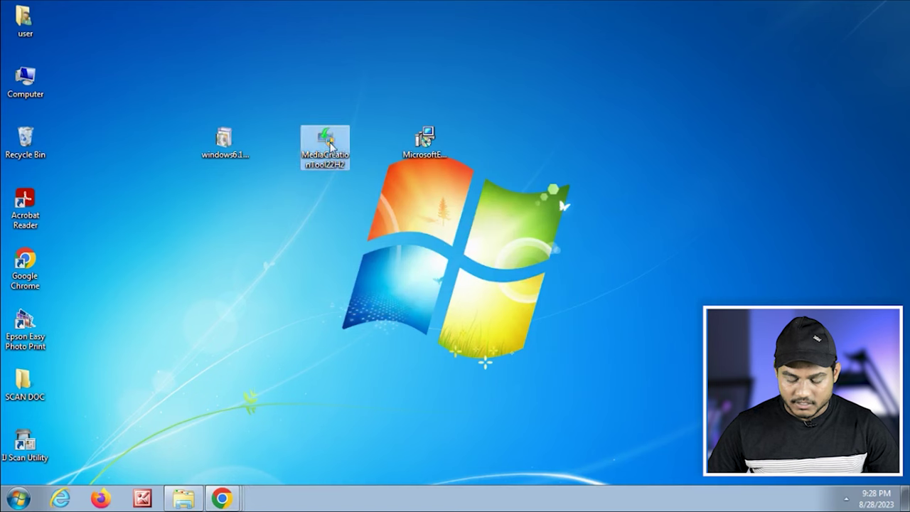
pyautogui.rightClick(334, 142)
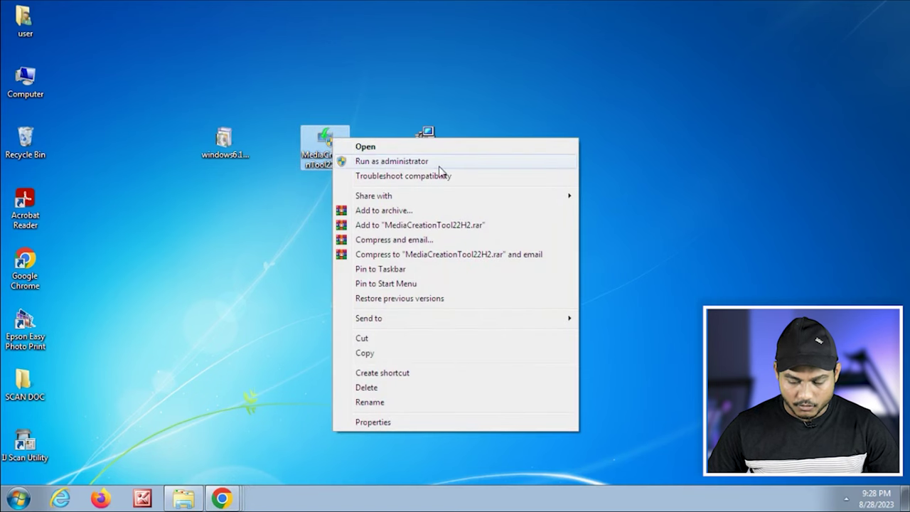
pyautogui.click(391, 161)
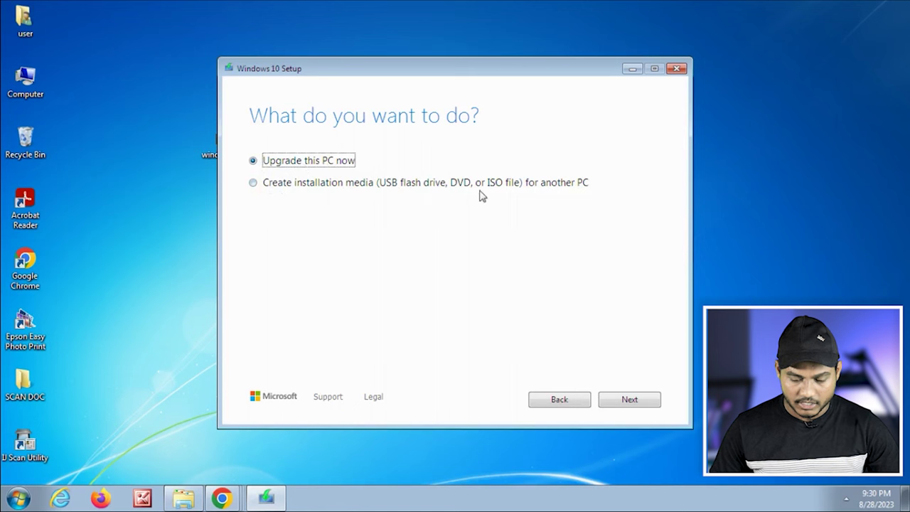
pyautogui.click(254, 183)
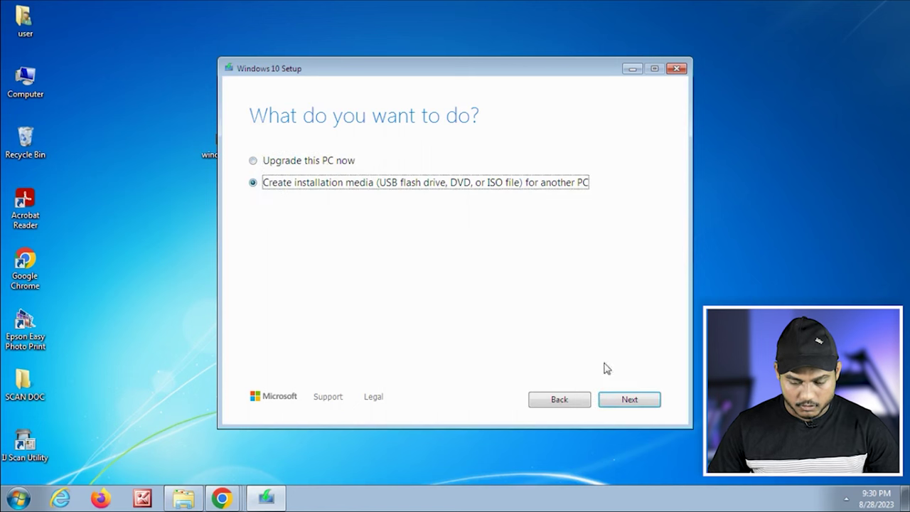
pyautogui.click(630, 399)
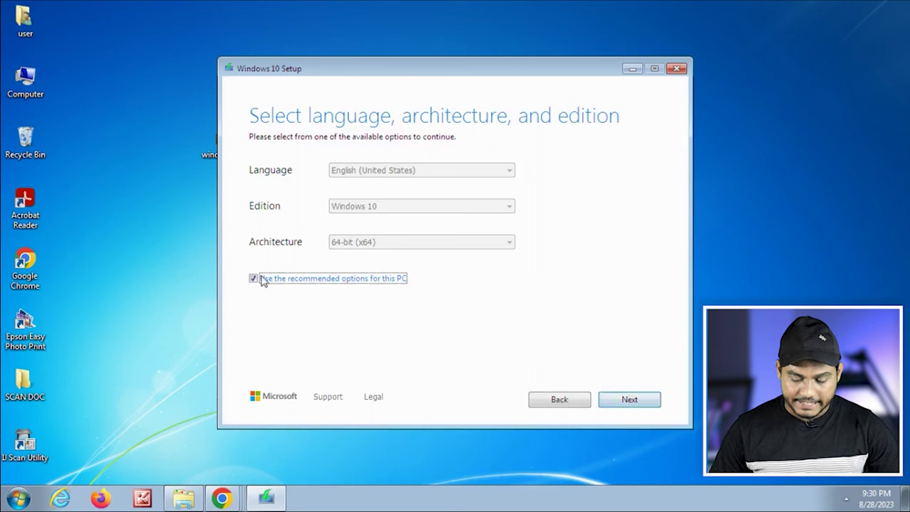
# Turn off the recommended options and set the installation media to English (United States), Windows 10 and 64-bit (x64).
pyautogui.click(254, 279)
pyautogui.click(427, 175)
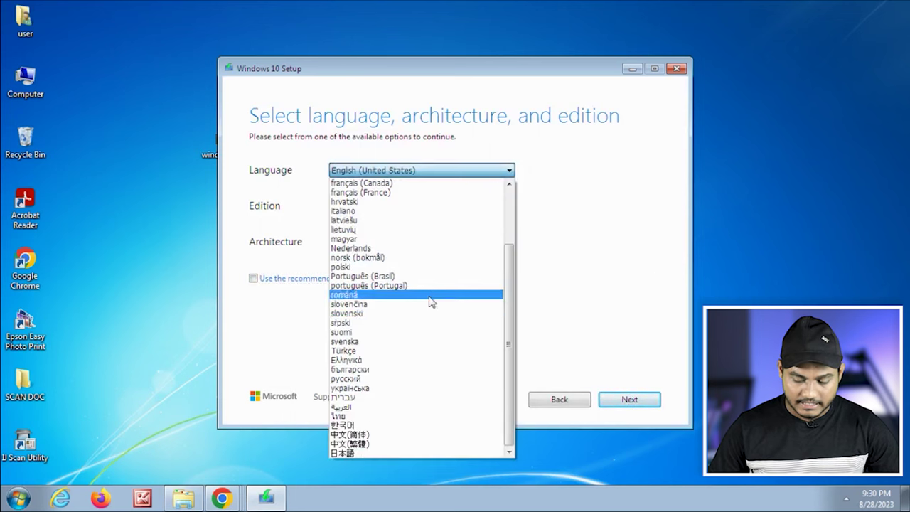
pyautogui.scroll(5, 431, 303)
pyautogui.click(439, 202)
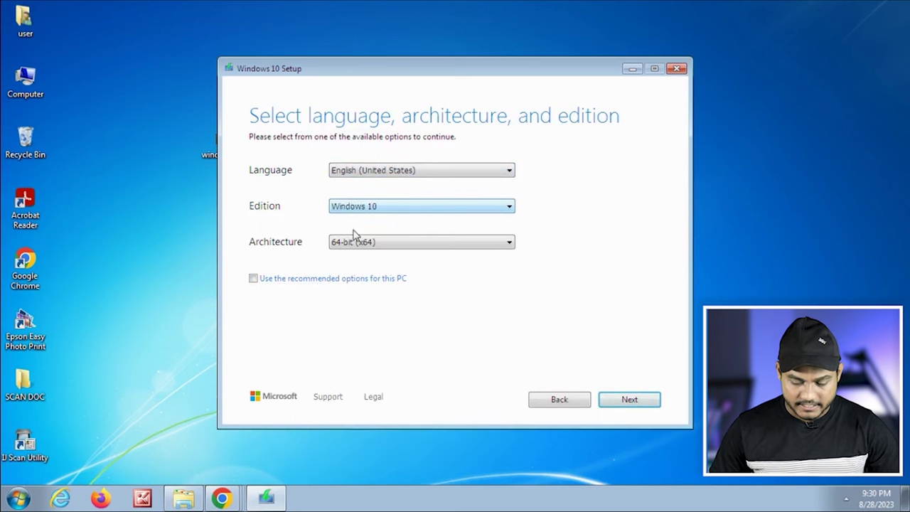
pyautogui.click(334, 244)
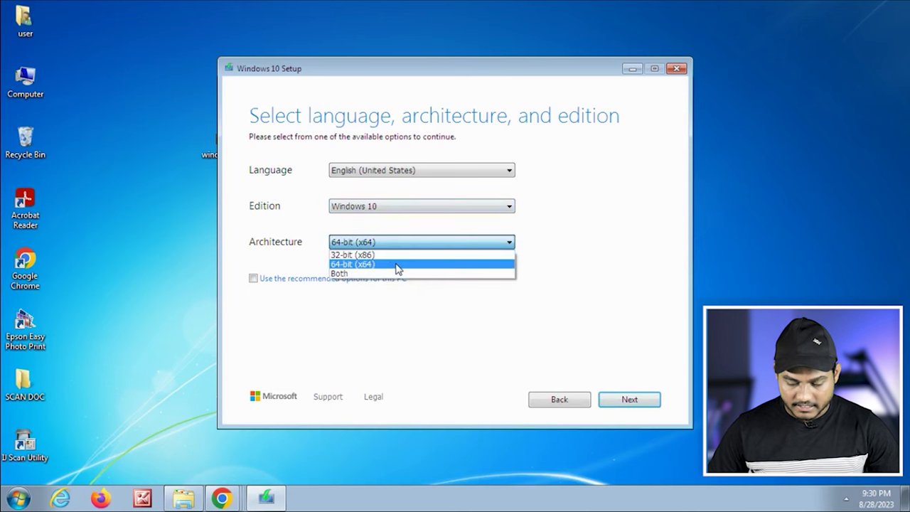
pyautogui.click(363, 265)
pyautogui.click(627, 401)
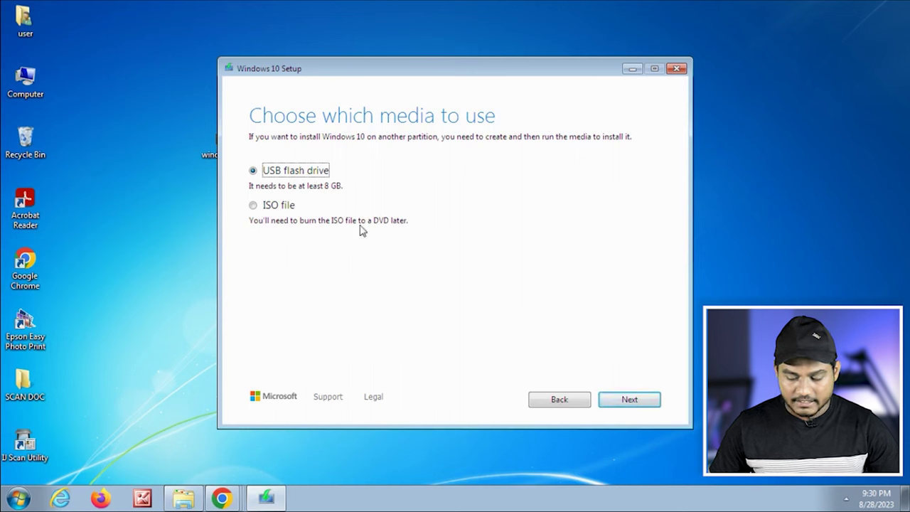
# Select ISO file as the media type, and return to the choice between upgrading this PC and creating installation media.
pyautogui.click(255, 206)
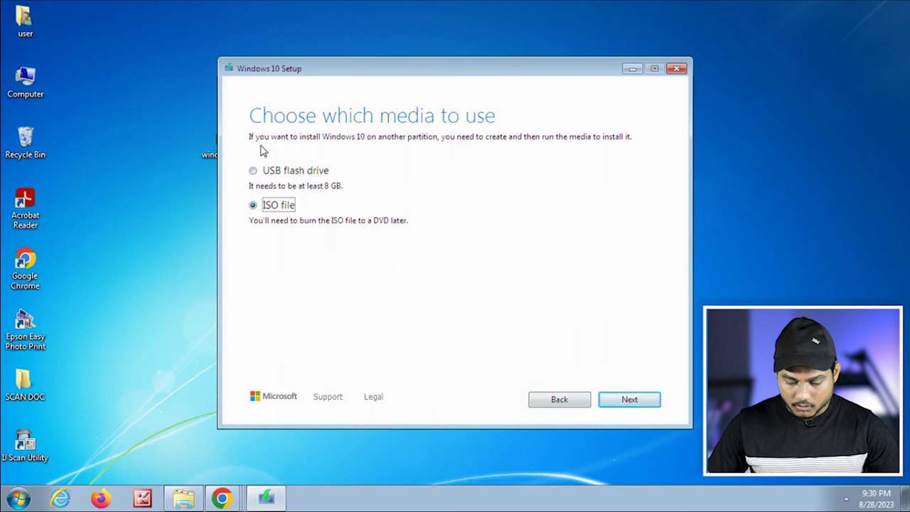
pyautogui.click(559, 400)
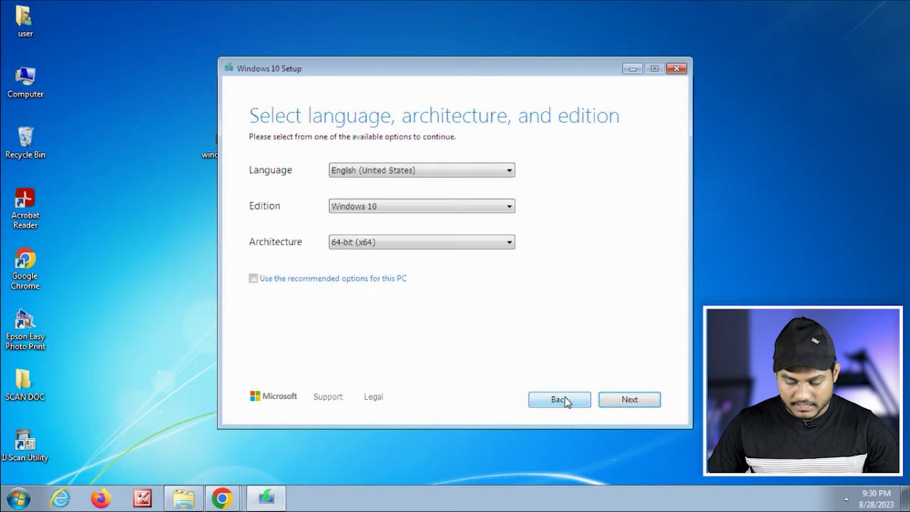
pyautogui.click(559, 400)
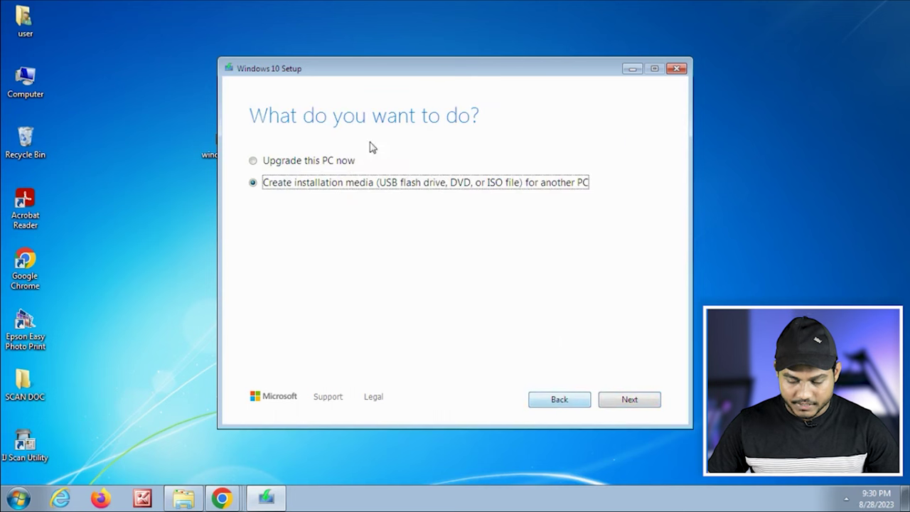
# Choose to upgrade this PC now, install Windows 10 Pro keeping personal files and apps, and accept the device privacy settings.
pyautogui.click(258, 163)
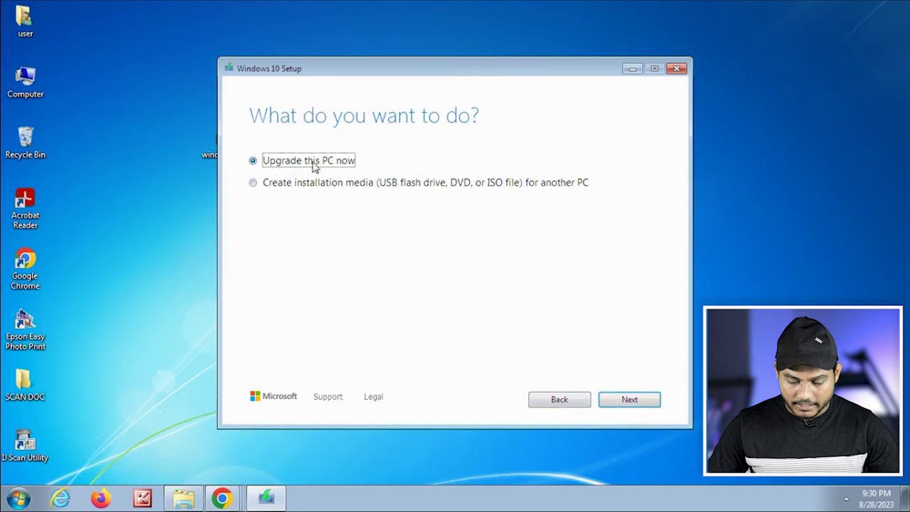
pyautogui.click(630, 400)
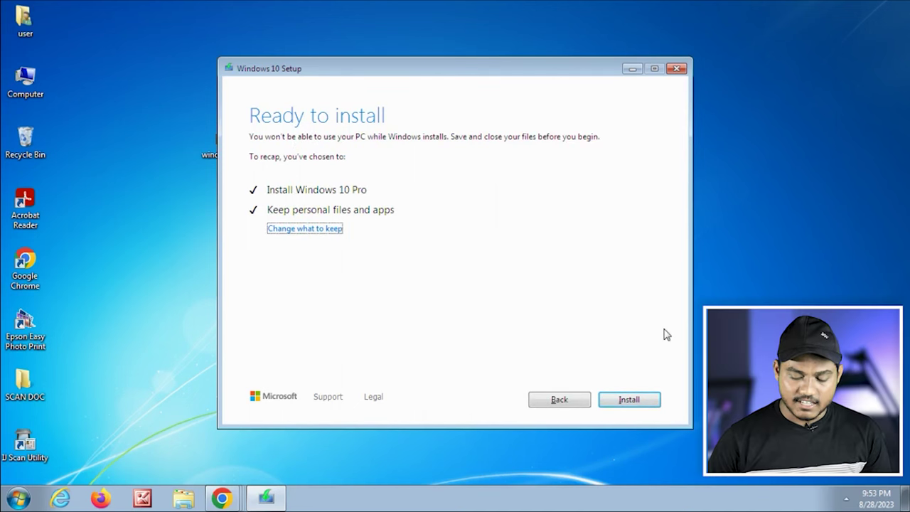
pyautogui.click(636, 402)
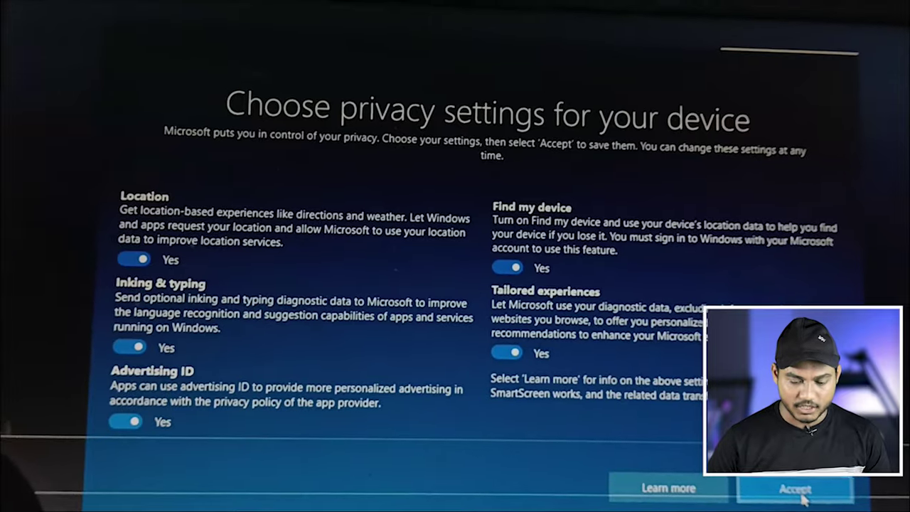
pyautogui.click(796, 494)
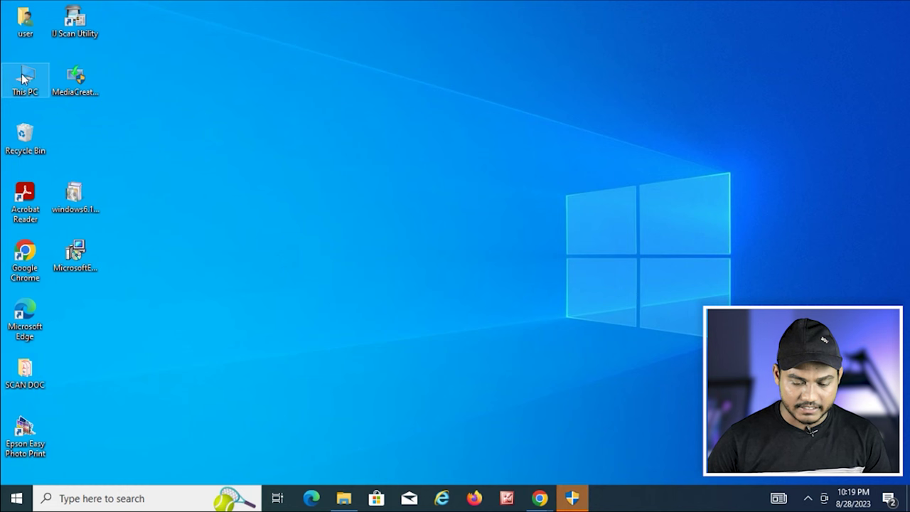
# Open the properties of This PC and examine the Windows specifications for the installed edition and version.
pyautogui.rightClick(24, 78)
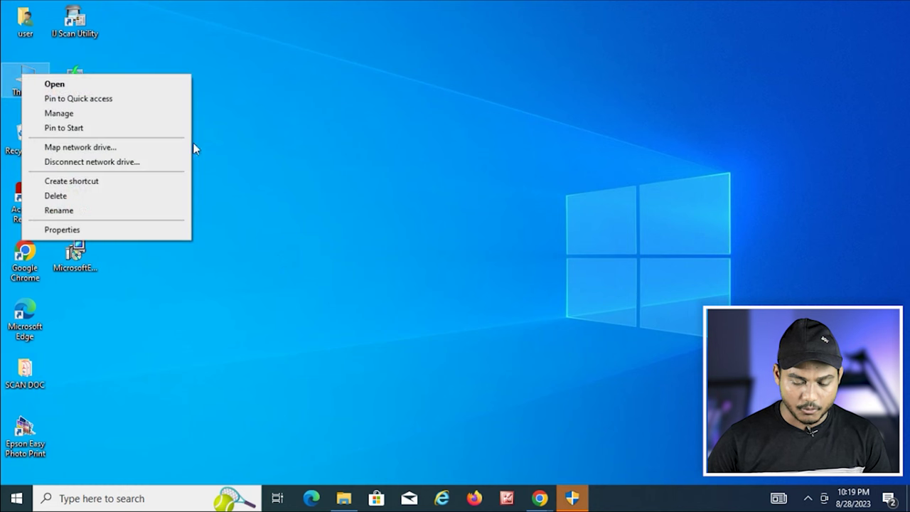
pyautogui.click(124, 235)
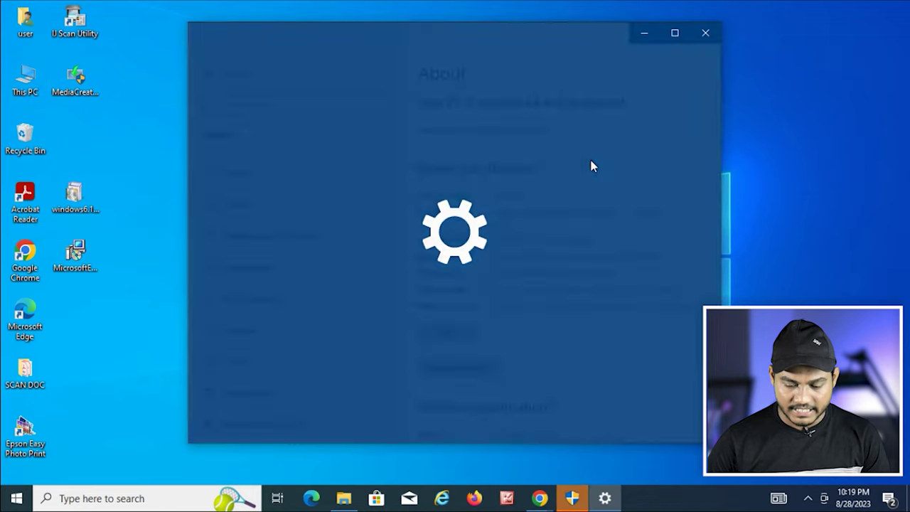
pyautogui.scroll(-3, 597, 206)
pyautogui.scroll(-2, 601, 217)
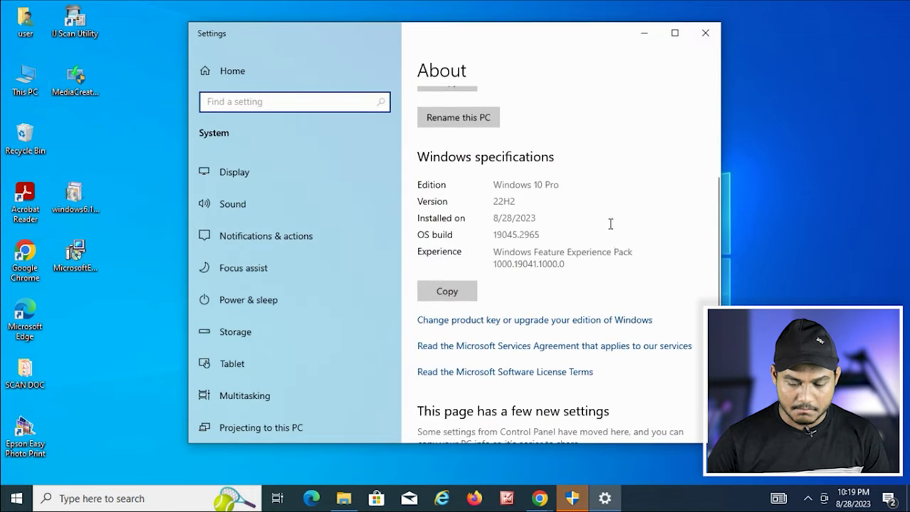